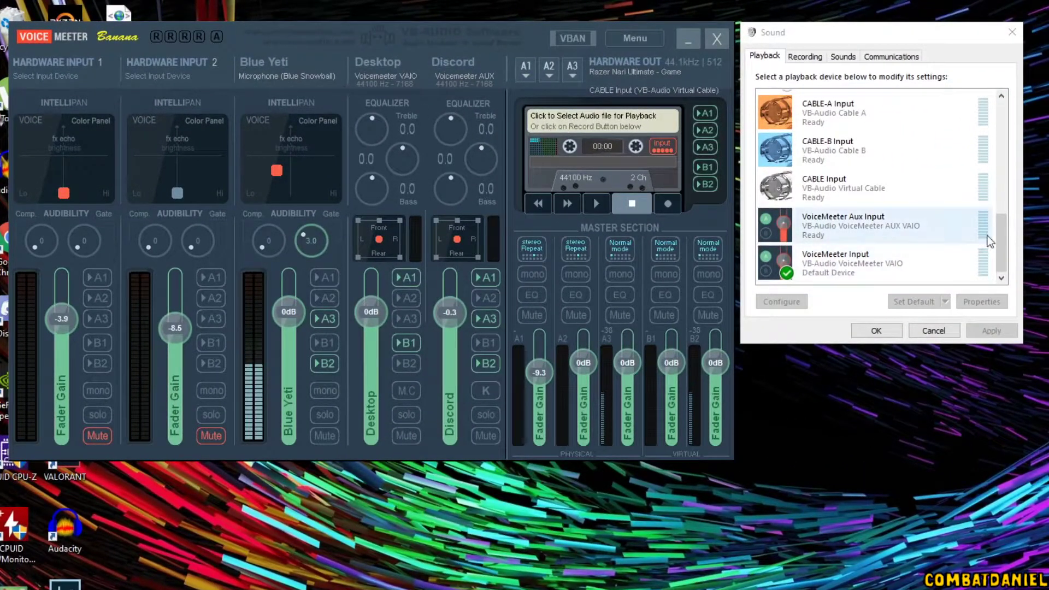
Select a VoiceMeeter playback device, then move the VoiceMeeter Banana mixer up and left beside the Sound list
{"action": "left_click", "coordinate": [847, 265]}
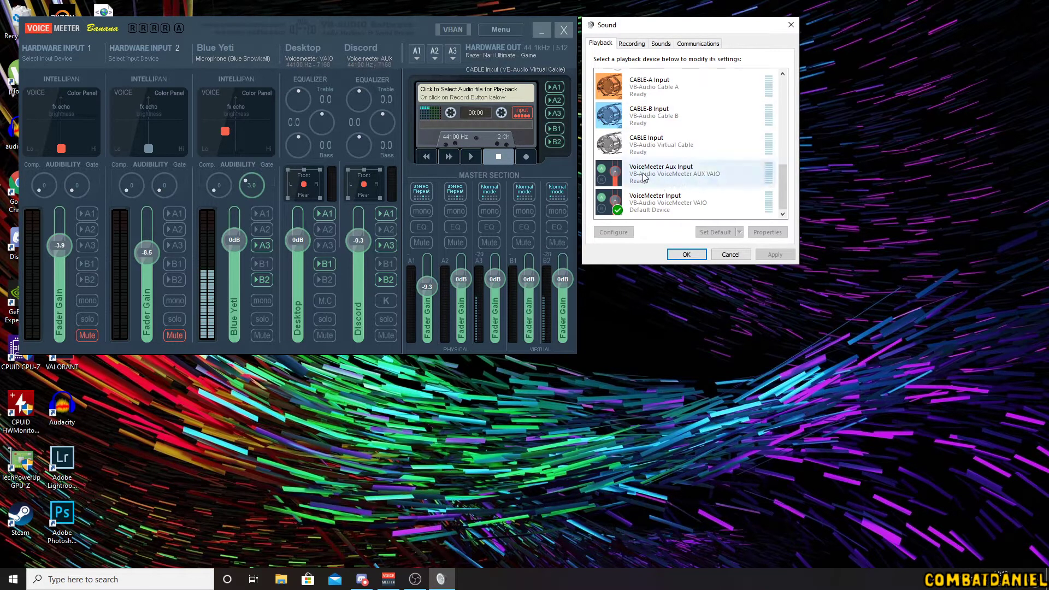
{"action": "left_click_drag", "start_coordinate": [410, 255], "coordinate": [420, 254]}
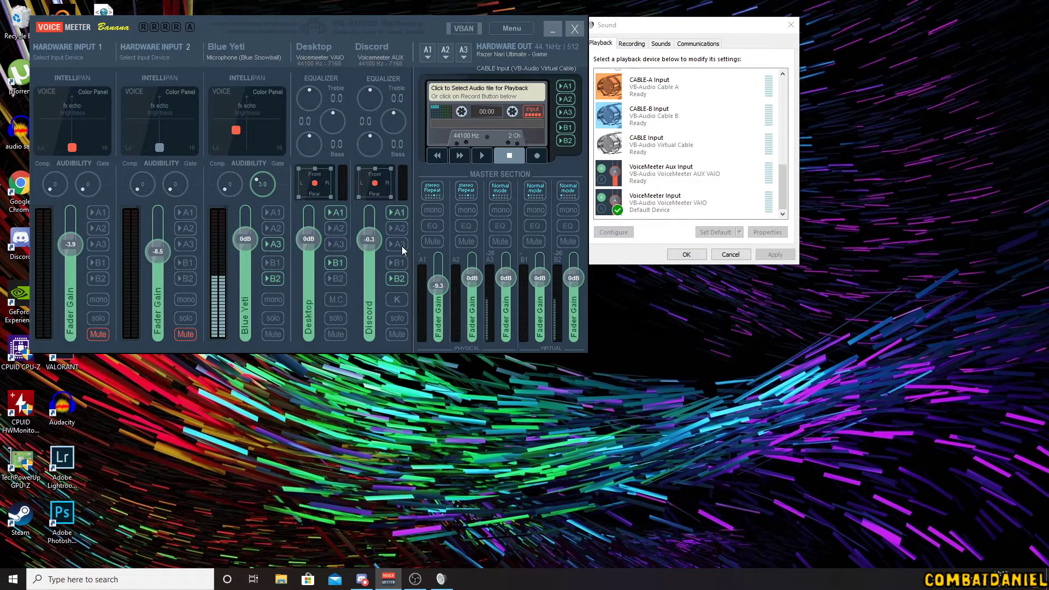
{"action": "left_click_drag", "start_coordinate": [402, 20], "coordinate": [382, 8]}
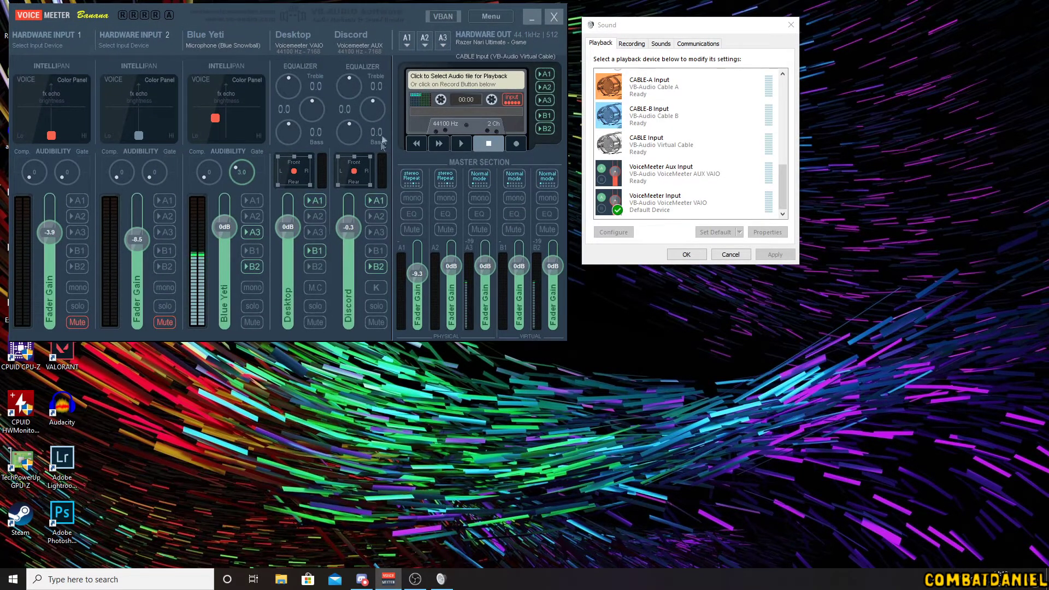
Check Discord's Voice & Video settings: input CABLE Output, output VoiceMeeter Aux Input
{"action": "left_click", "coordinate": [362, 579]}
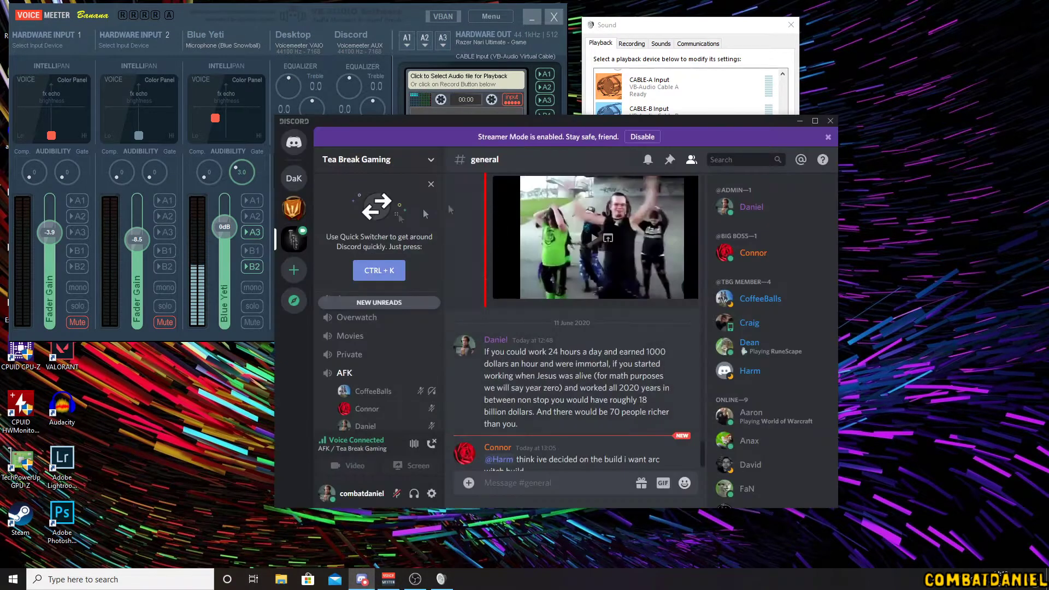
{"action": "left_click", "coordinate": [432, 493]}
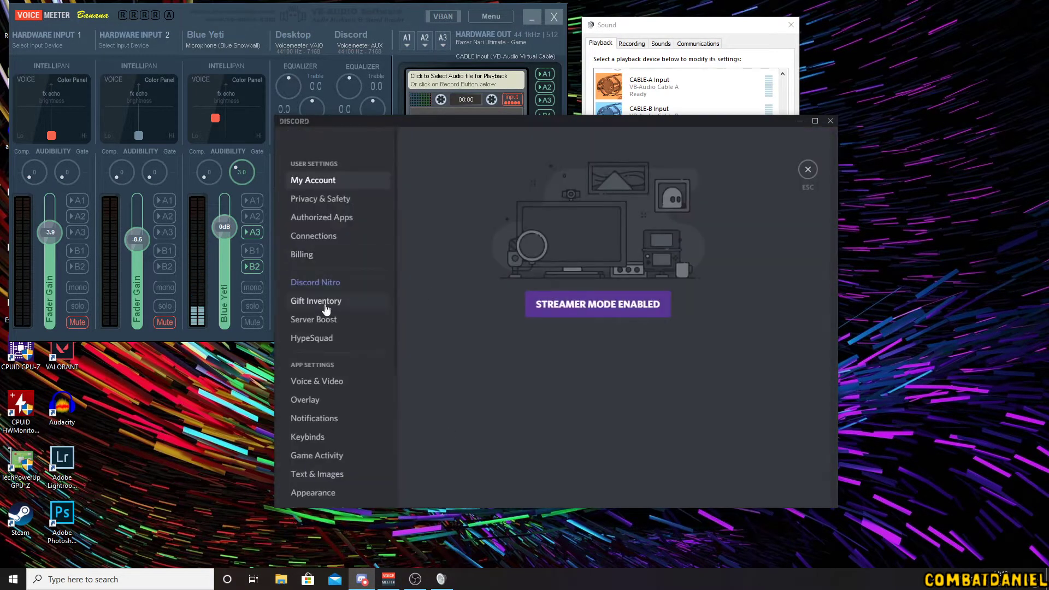
{"action": "left_click", "coordinate": [317, 381]}
{"action": "left_click_drag", "start_coordinate": [486, 129], "coordinate": [721, 187]}
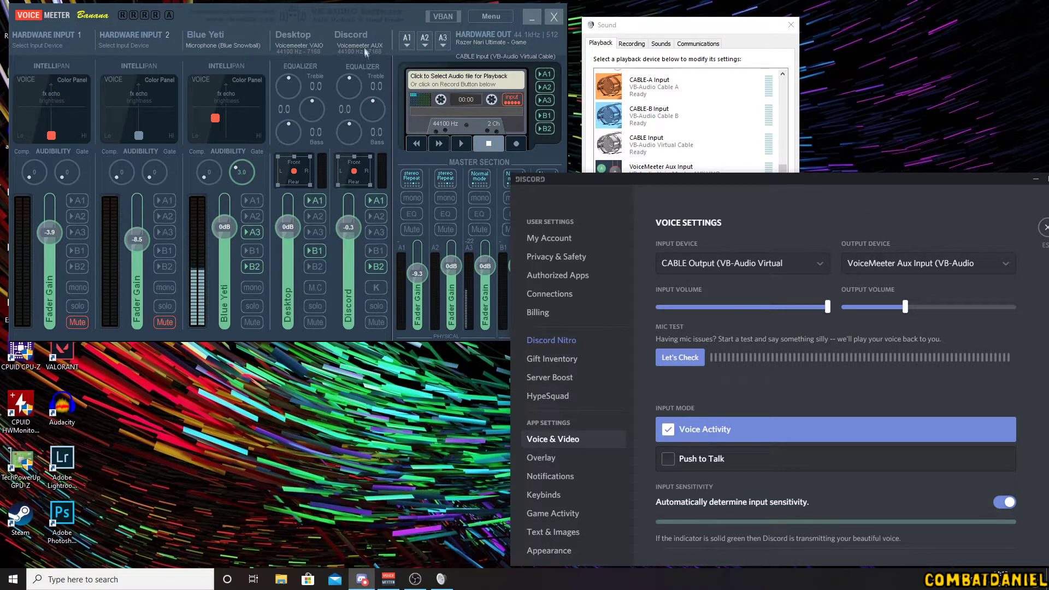
Minimize Discord and bring OBS Studio back up
{"action": "left_click_drag", "start_coordinate": [1037, 183], "coordinate": [1002, 176]}
{"action": "left_click", "coordinate": [1002, 174]}
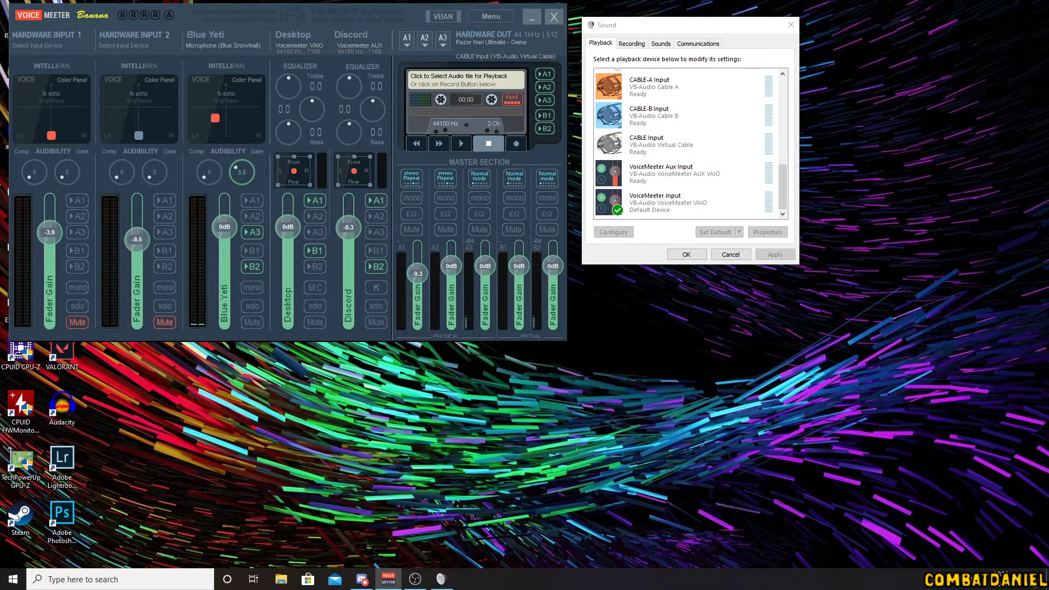
{"action": "left_click", "coordinate": [415, 579]}
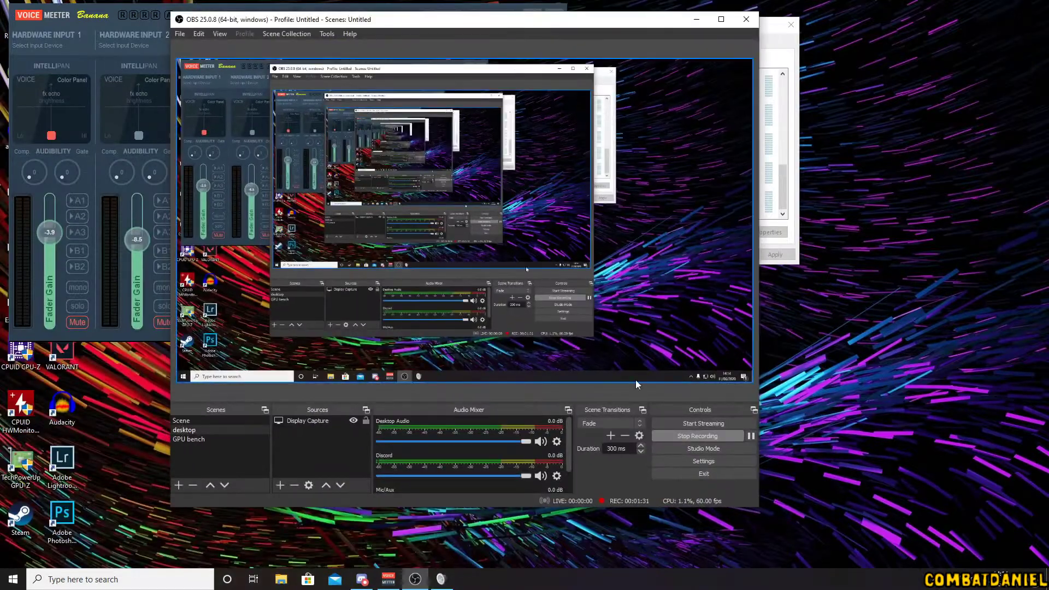
Review OBS's Desktop Audio, Discord and Mic/Aux mixer tracks, launch Chrome, and minimize OBS
{"action": "scroll", "coordinate": [523, 477], "scroll_direction": "down", "scroll_amount": 2}
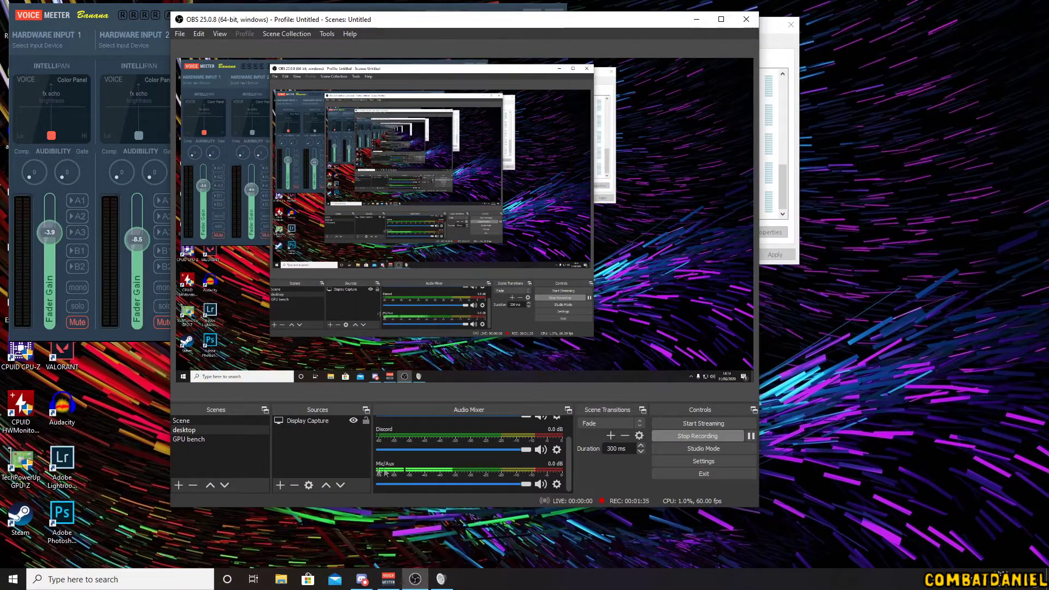
{"action": "left_click_drag", "start_coordinate": [567, 465], "coordinate": [570, 437]}
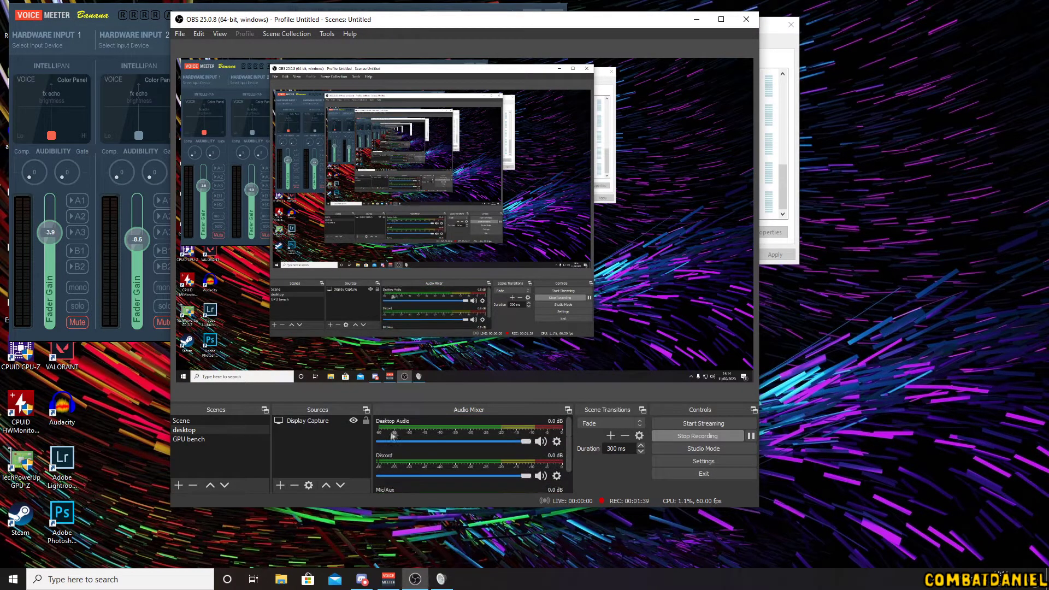
{"action": "left_click", "coordinate": [167, 580]}
{"action": "type", "text": "chrome"}
{"action": "key", "text": "Return"}
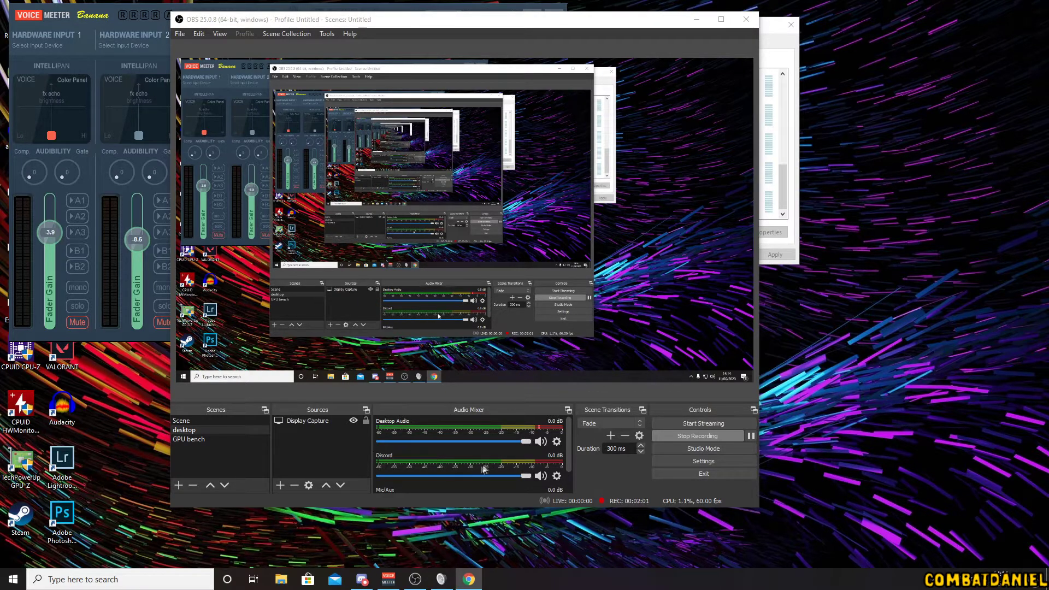
{"action": "left_click", "coordinate": [697, 20]}
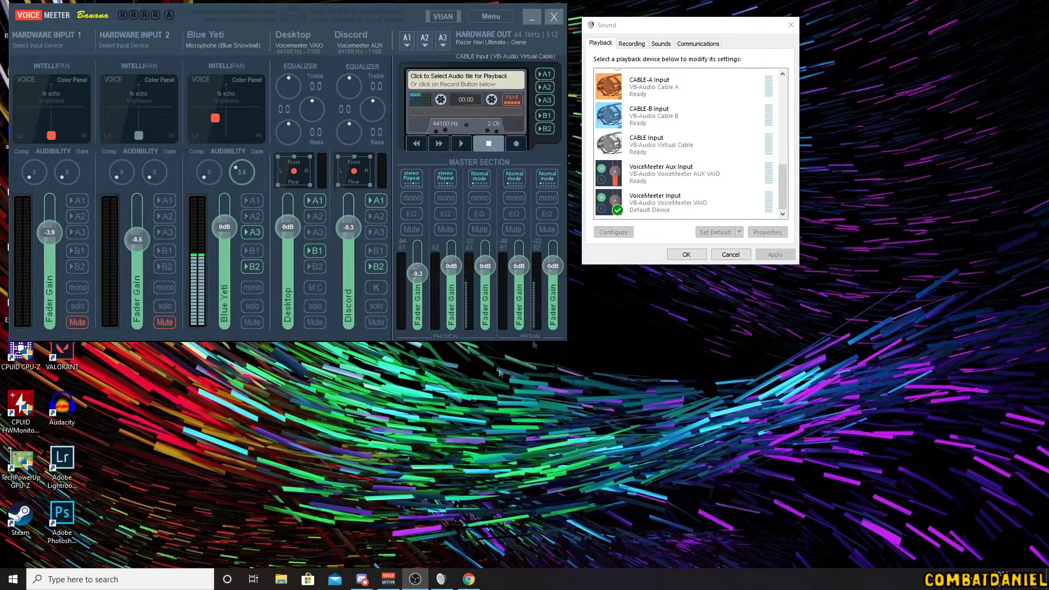
Browse to Bulk Storage (I:) > Nvidia Recordings > Valorant and play the ACE clip
{"action": "left_click", "coordinate": [281, 579]}
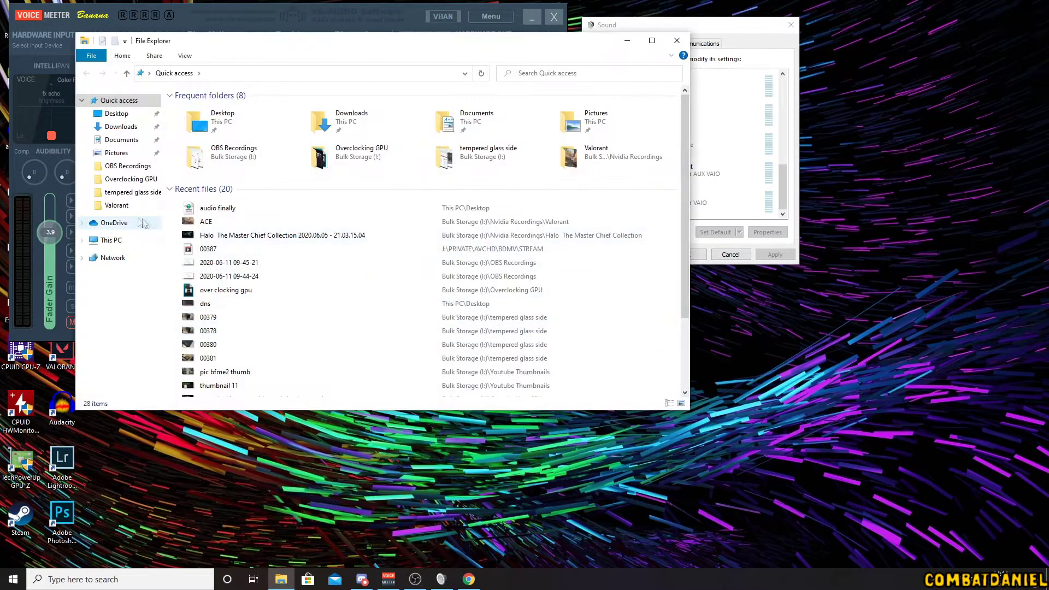
{"action": "left_click", "coordinate": [109, 241]}
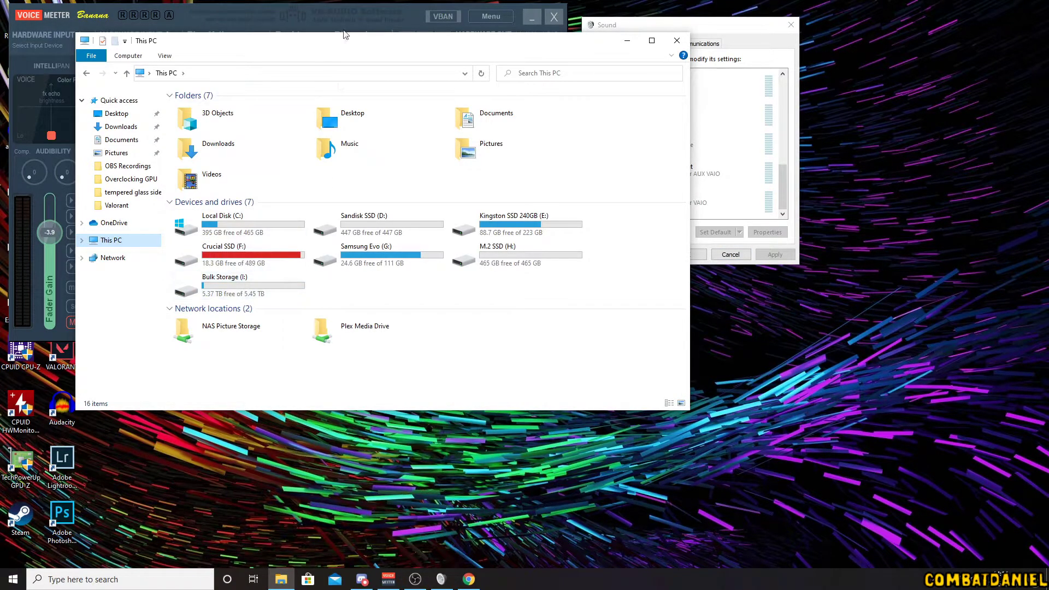
{"action": "double_click", "coordinate": [261, 278]}
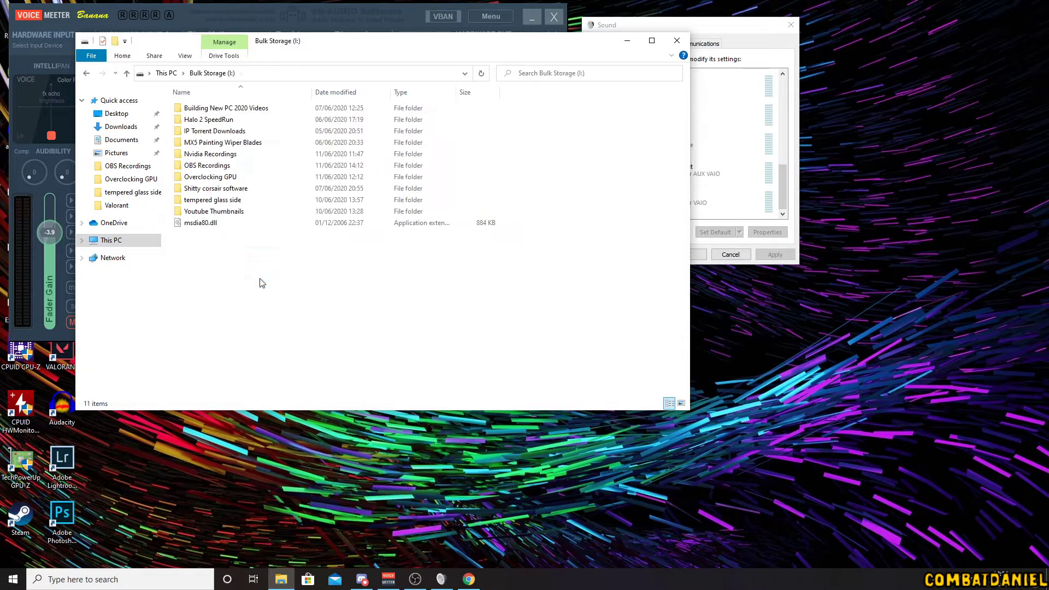
{"action": "double_click", "coordinate": [225, 155]}
{"action": "double_click", "coordinate": [219, 156]}
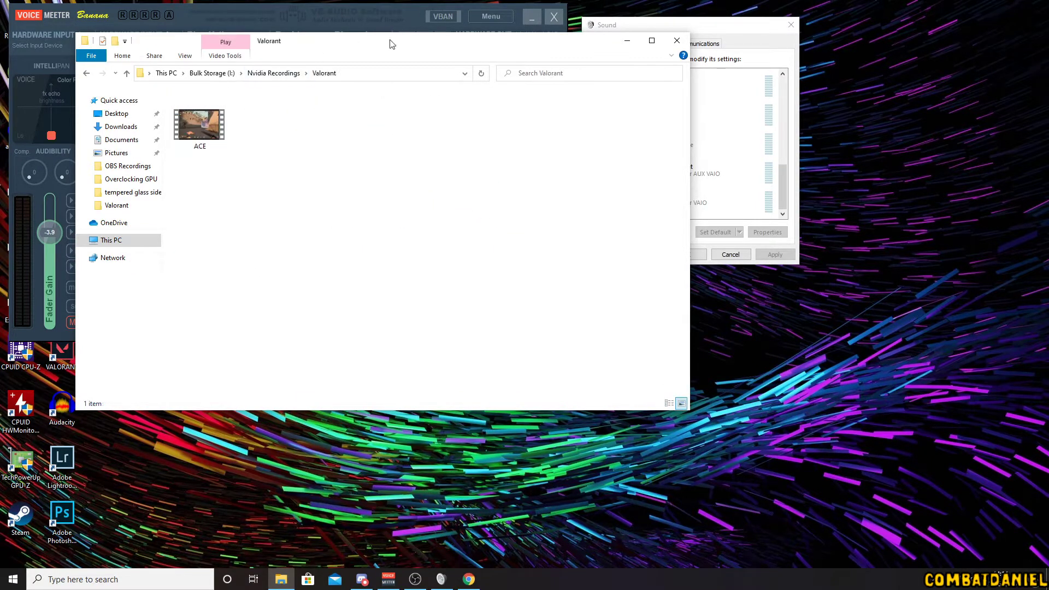
{"action": "left_click_drag", "start_coordinate": [391, 44], "coordinate": [659, 171]}
{"action": "double_click", "coordinate": [461, 255]}
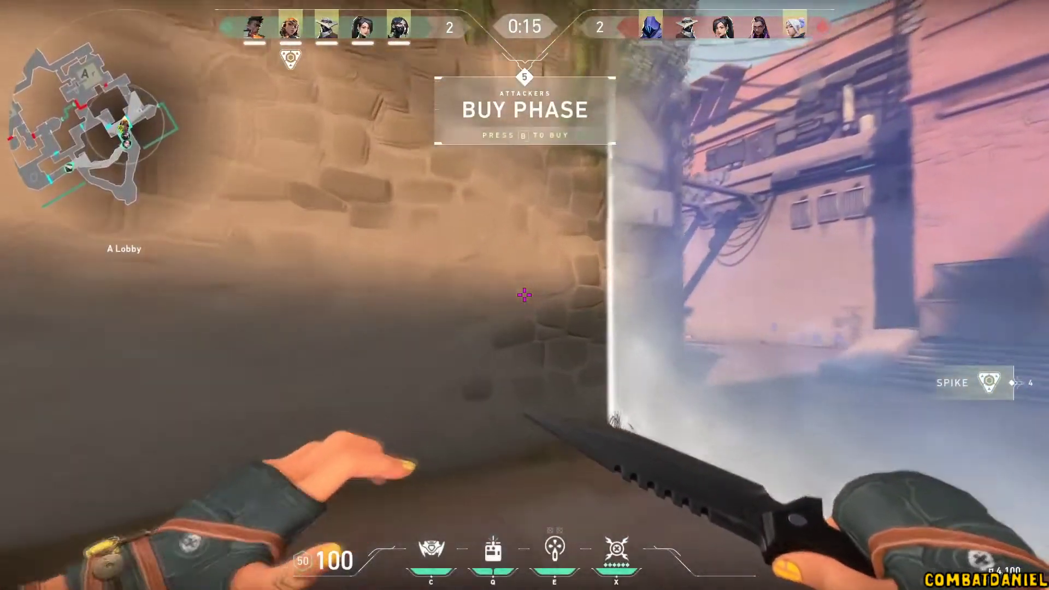
Skip through the ACE clip past 01:23, 02:58 and 03:30, pausing at the ace
{"action": "mouse_move", "coordinate": [457, 254]}
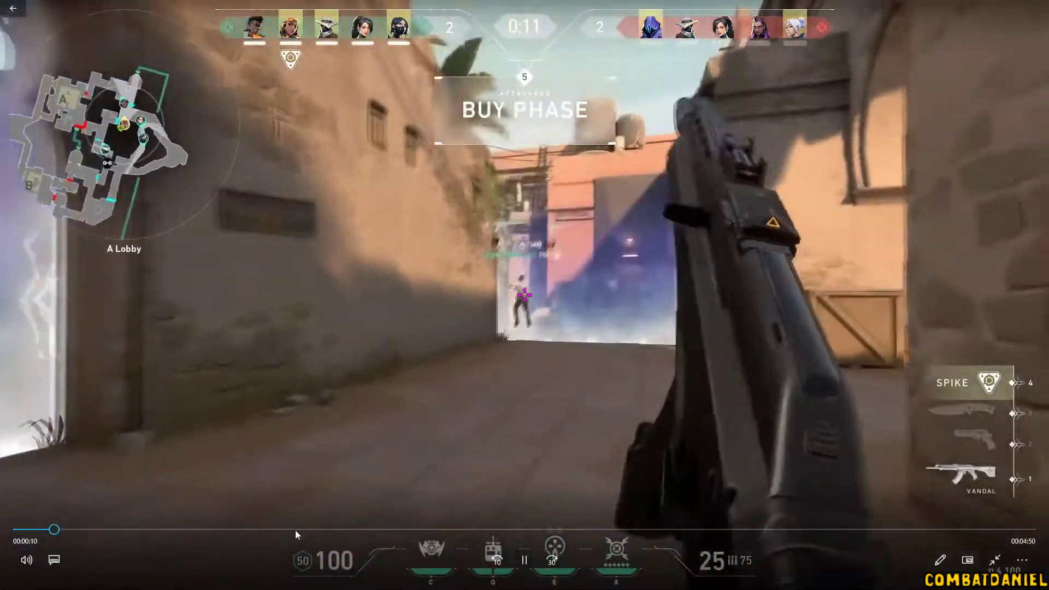
{"action": "left_click", "coordinate": [298, 530]}
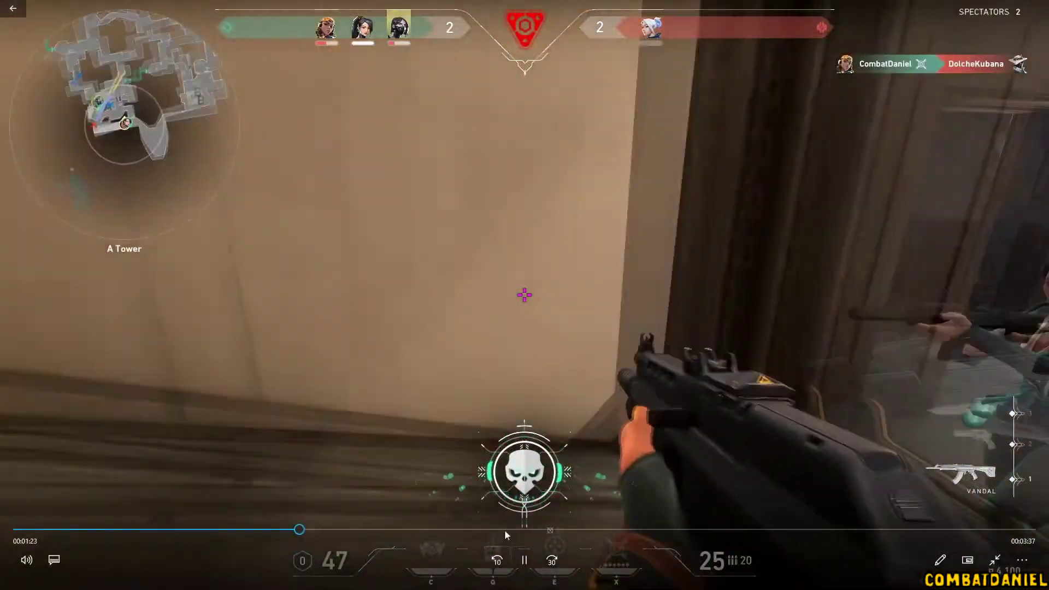
{"action": "left_click", "coordinate": [552, 529]}
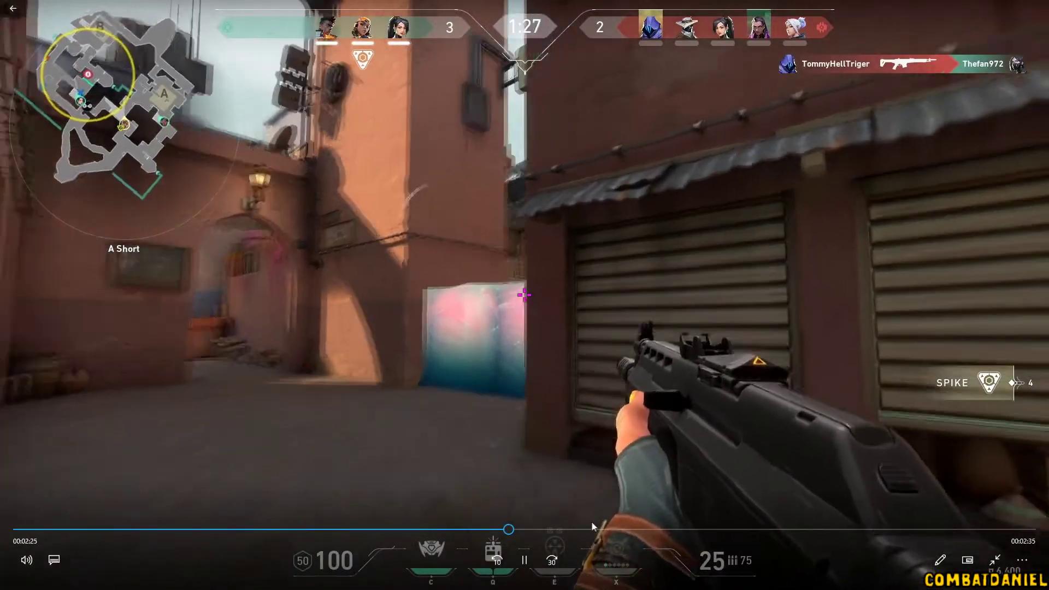
{"action": "left_click", "coordinate": [619, 530]}
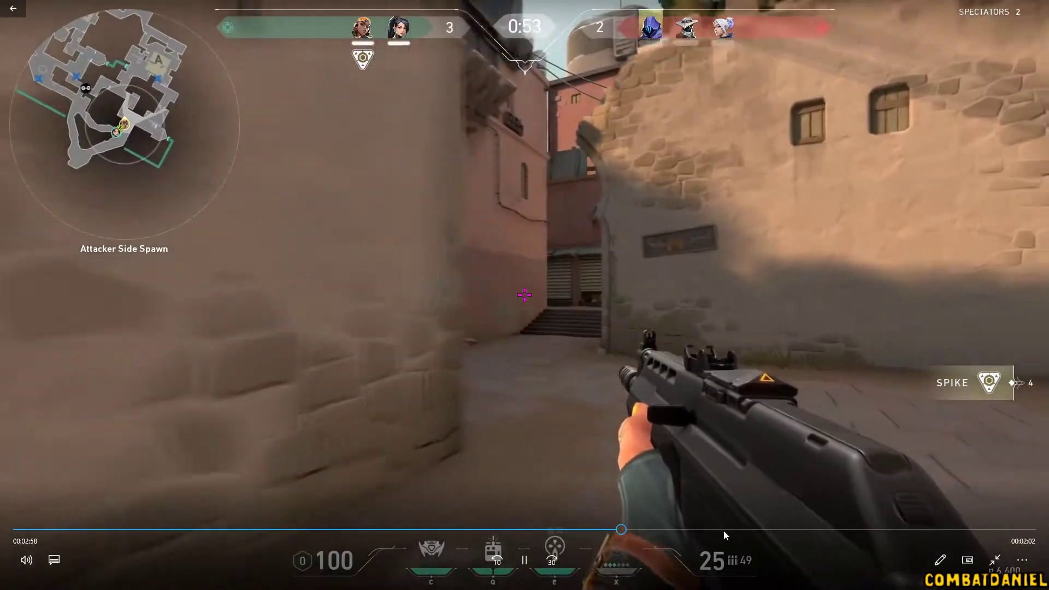
{"action": "left_click", "coordinate": [725, 529]}
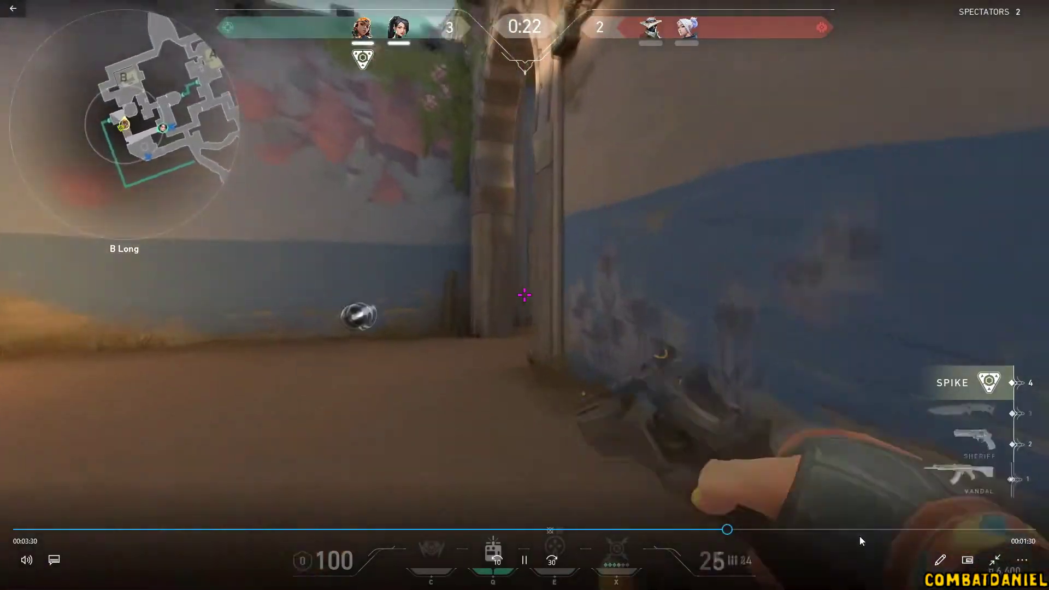
{"action": "left_click", "coordinate": [865, 530]}
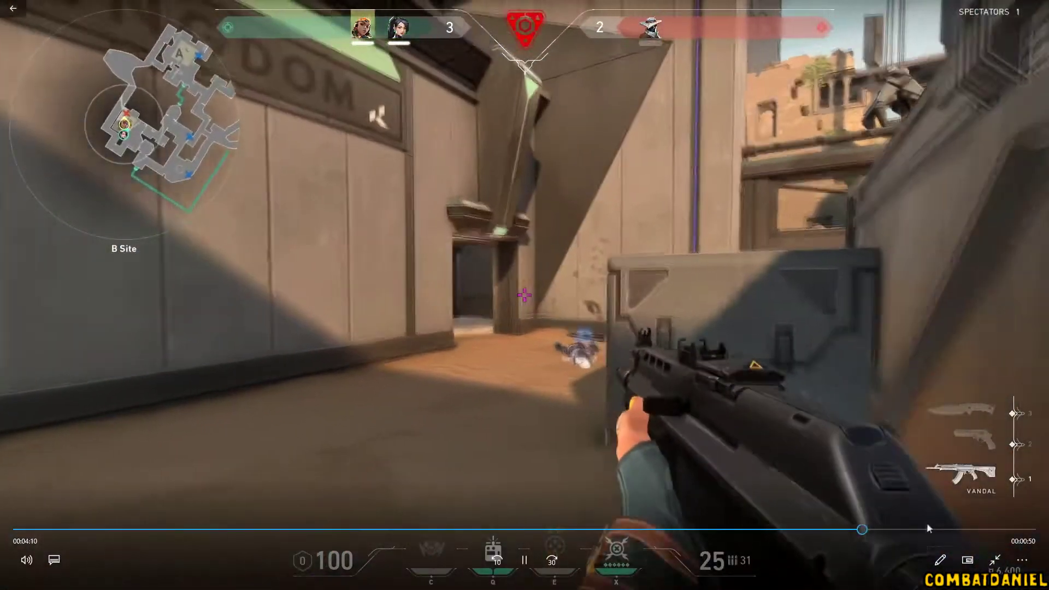
{"action": "left_click", "coordinate": [915, 529]}
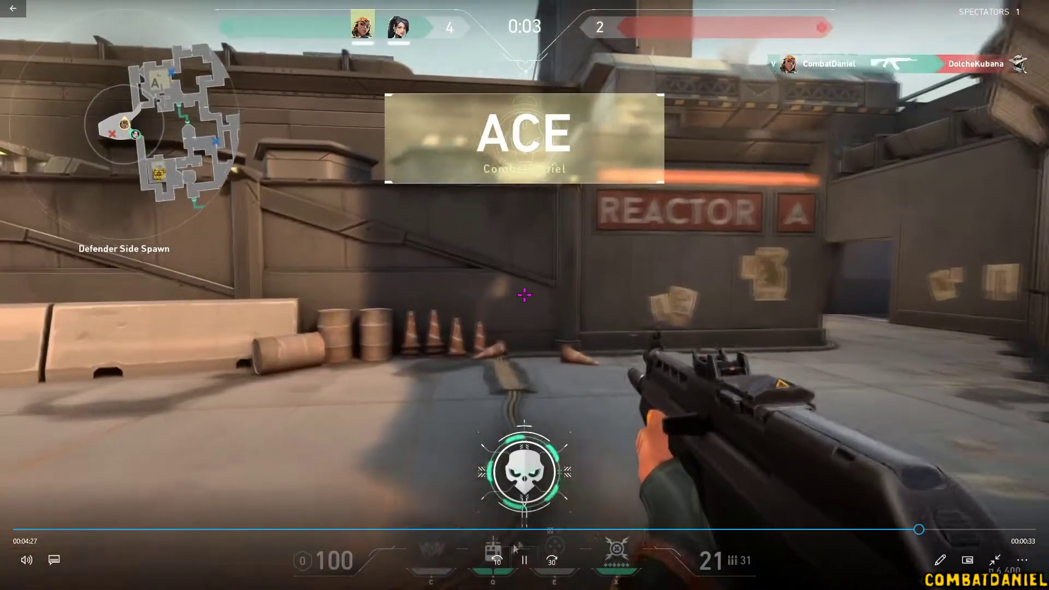
{"action": "left_click", "coordinate": [524, 560]}
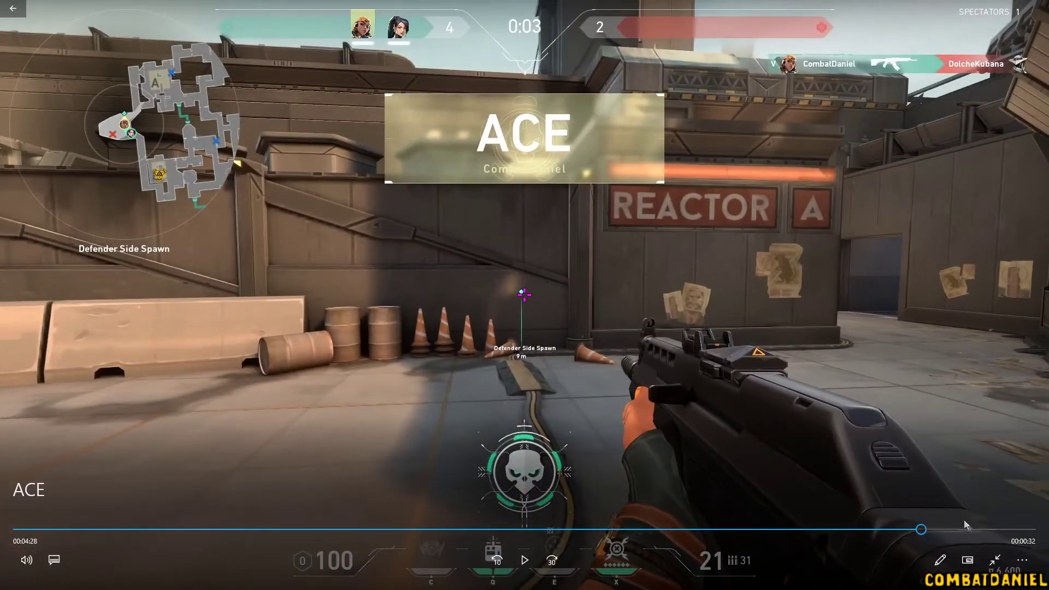
Exit full screen, close Films & TV, and reposition Explorer over the ACE file
{"action": "left_click", "coordinate": [995, 560]}
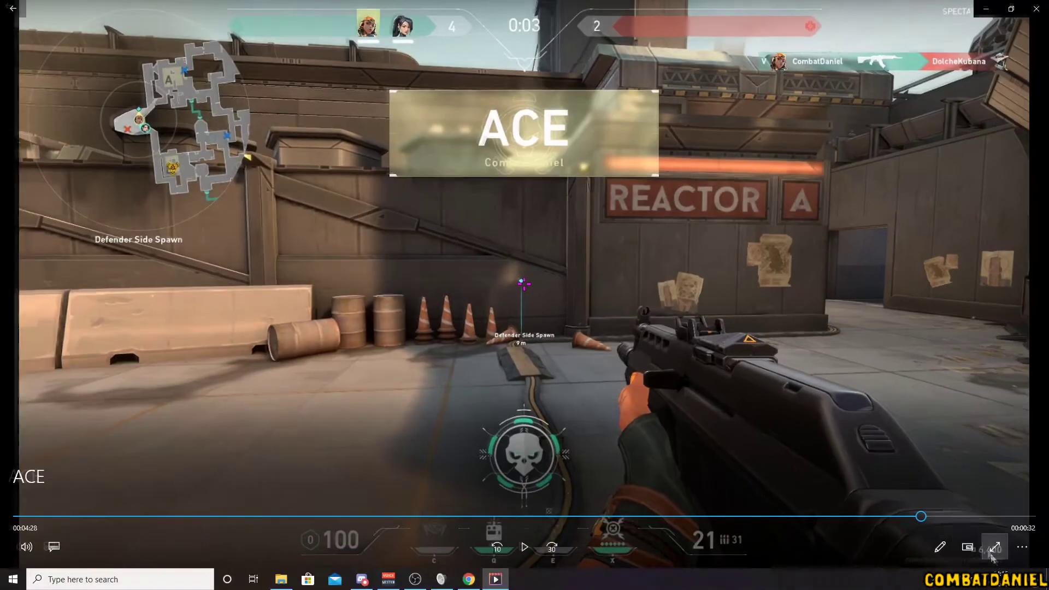
{"action": "left_click", "coordinate": [1037, 9]}
{"action": "left_click", "coordinate": [668, 316]}
{"action": "left_click_drag", "start_coordinate": [598, 201], "coordinate": [601, 224]}
{"action": "mouse_move", "coordinate": [462, 280]}
{"action": "left_mouse_down"}
{"action": "mouse_move", "coordinate": [568, 407]}
{"action": "mouse_move", "coordinate": [572, 320]}
{"action": "mouse_move", "coordinate": [468, 285]}
{"action": "mouse_move", "coordinate": [492, 262]}
{"action": "mouse_move", "coordinate": [471, 297]}
{"action": "left_mouse_up"}
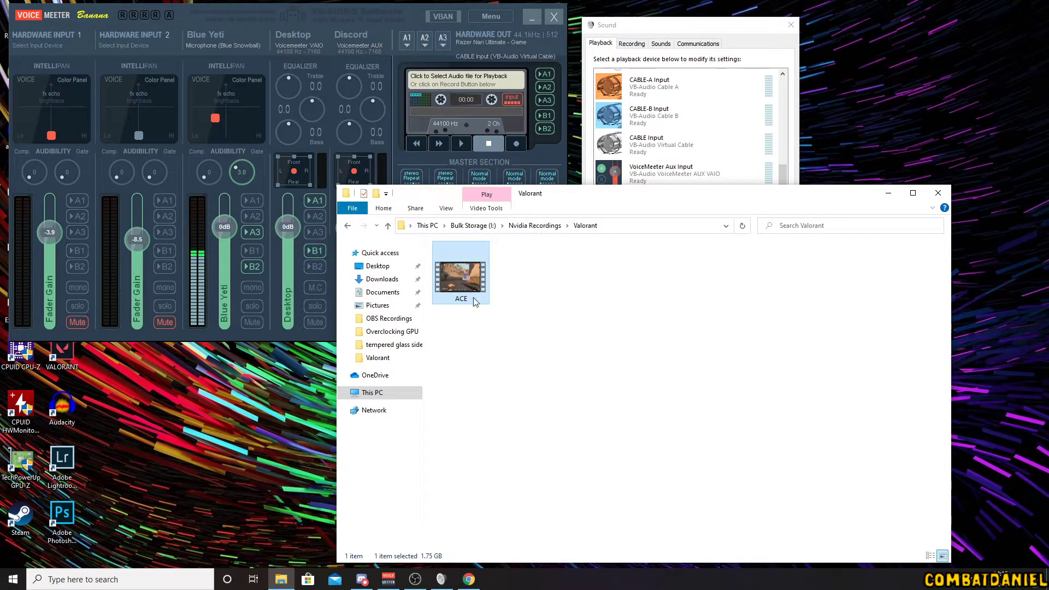
Open the ACE clip with QuickTime Player through Open with
{"action": "right_click", "coordinate": [462, 280]}
{"action": "mouse_move", "coordinate": [508, 333]}
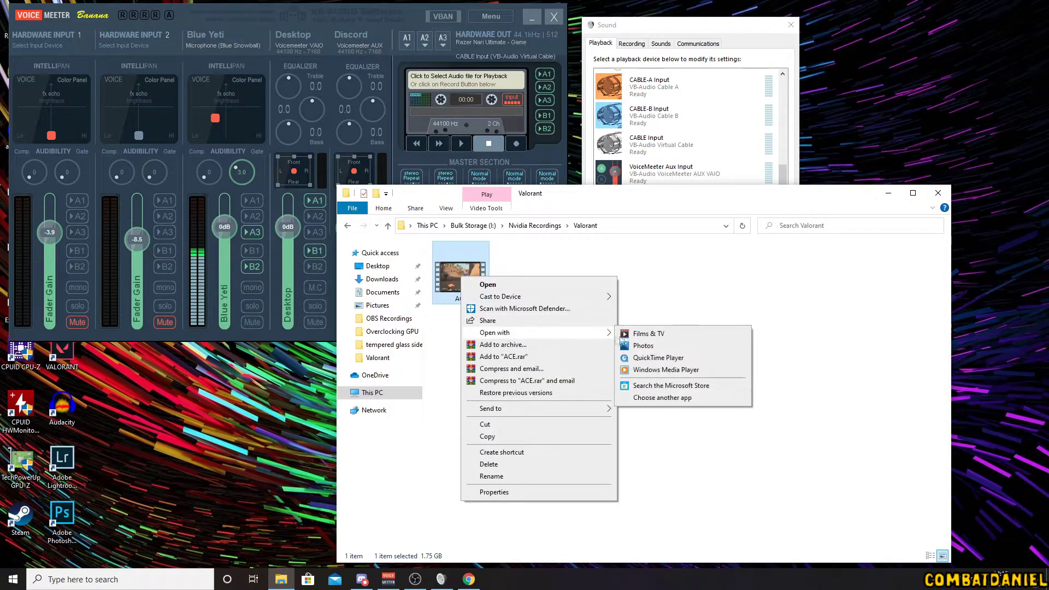
{"action": "left_click", "coordinate": [654, 359]}
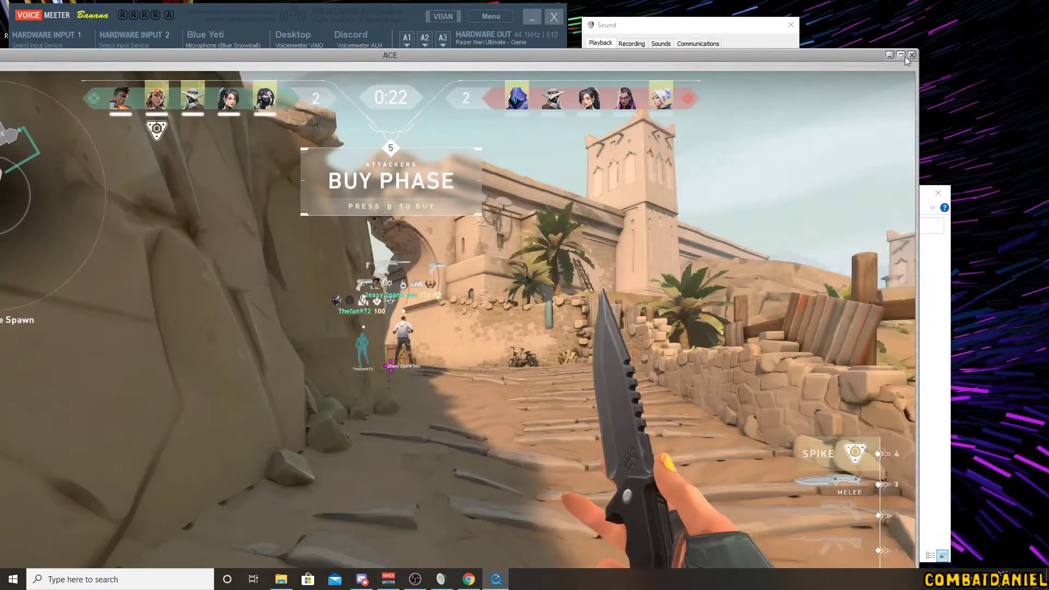
Enlarge QuickTime and skip through ACE via 01:01 and 03:41, pausing at the 04:24 ace
{"action": "left_click", "coordinate": [901, 55]}
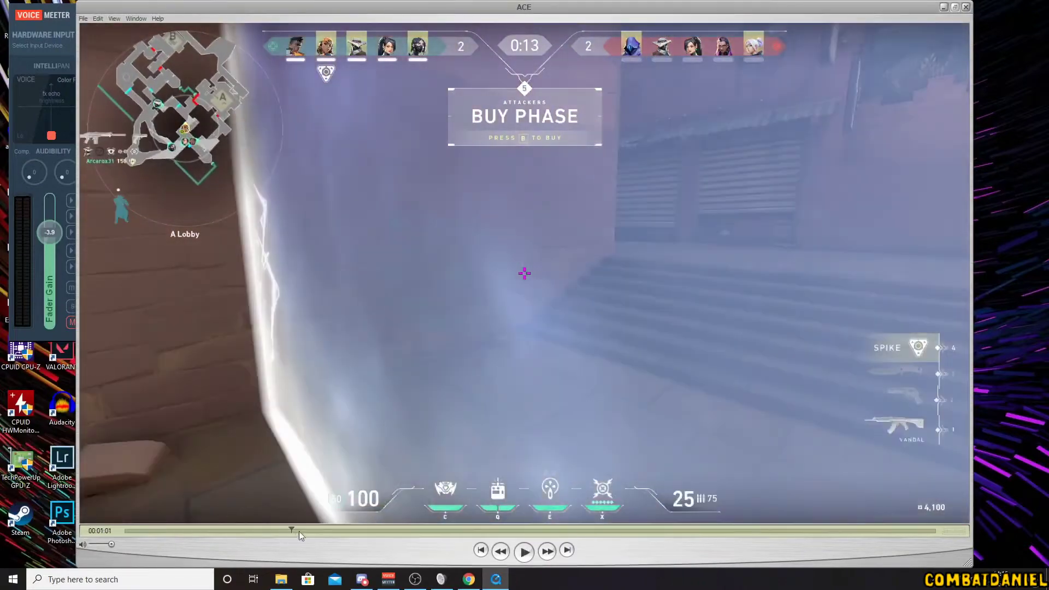
{"action": "left_click", "coordinate": [299, 531]}
{"action": "left_click", "coordinate": [549, 530]}
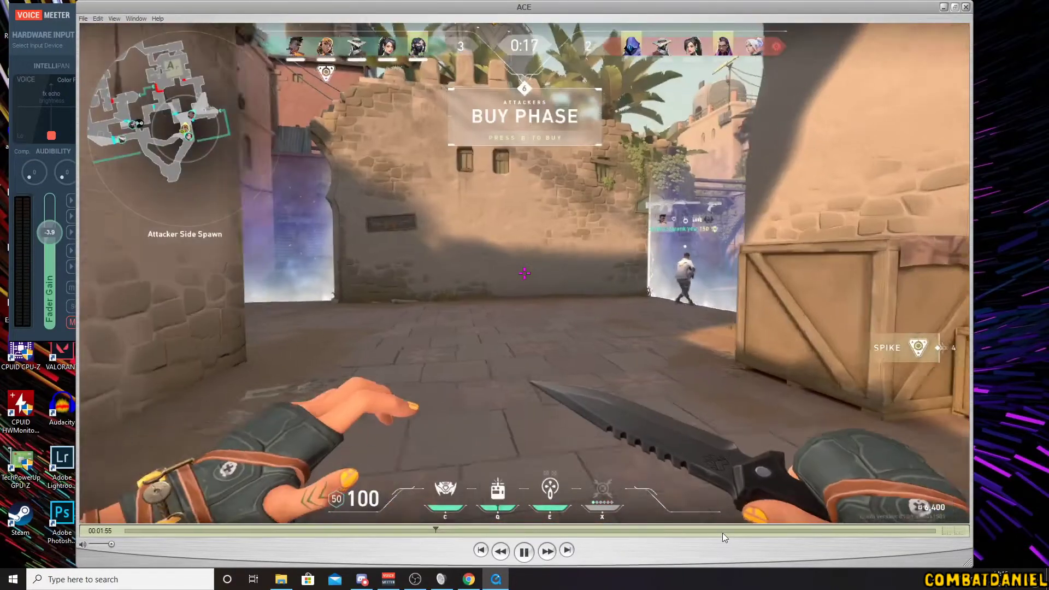
{"action": "left_click", "coordinate": [722, 531]}
{"action": "left_click", "coordinate": [839, 531]}
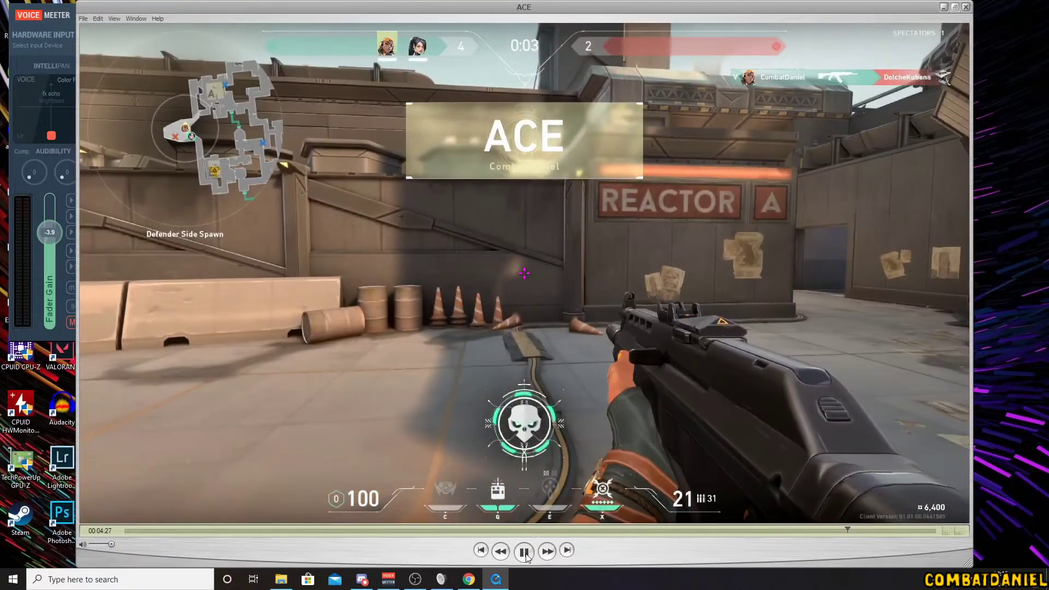
{"action": "left_click", "coordinate": [524, 552]}
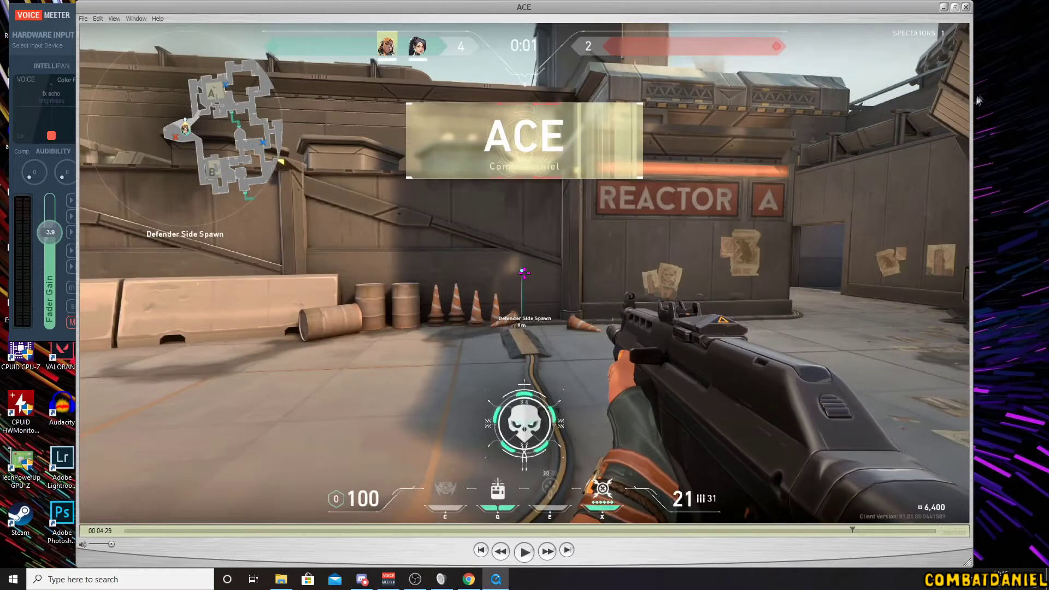
Close QuickTime Player and reposition the Valorant folder window
{"action": "left_click", "coordinate": [966, 7]}
{"action": "left_click_drag", "start_coordinate": [655, 189], "coordinate": [613, 156]}
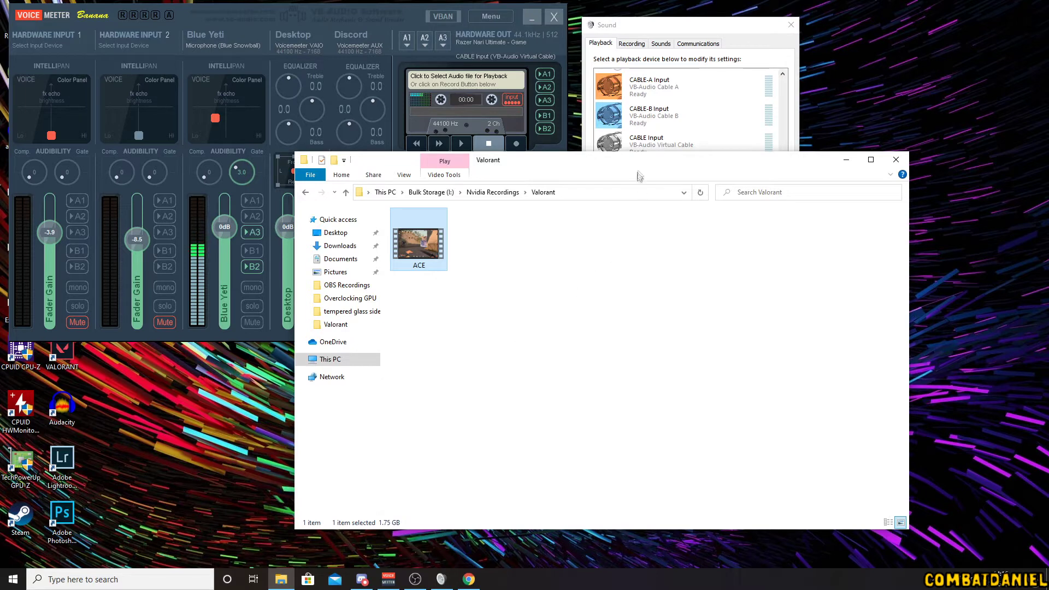
{"action": "left_click_drag", "start_coordinate": [637, 181], "coordinate": [630, 207]}
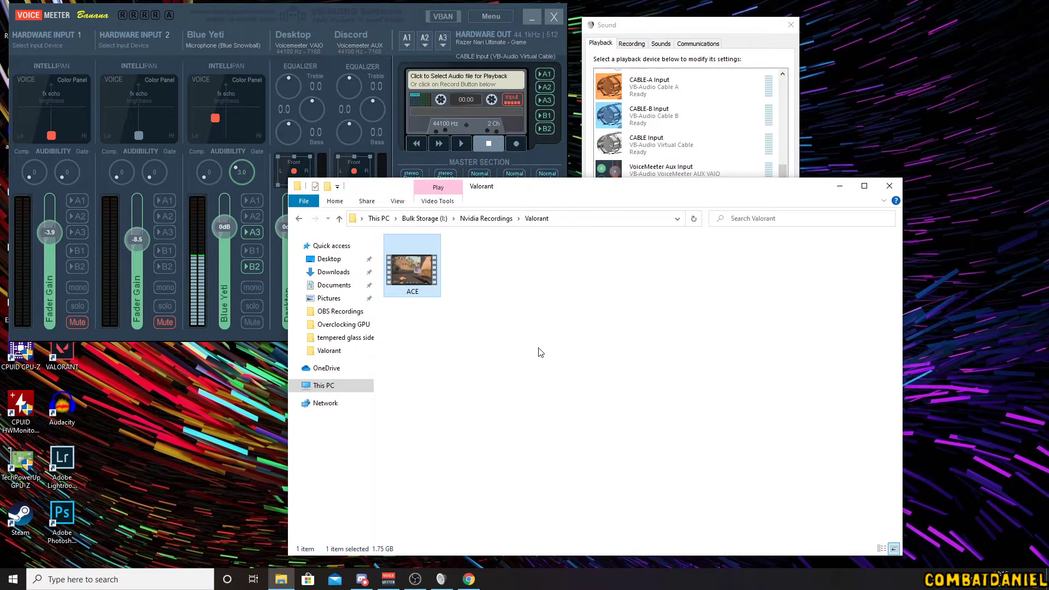
Launch Vegas Pro 13.0 by searching 'vegas'
{"action": "left_click", "coordinate": [157, 585]}
{"action": "type", "text": "vegas"}
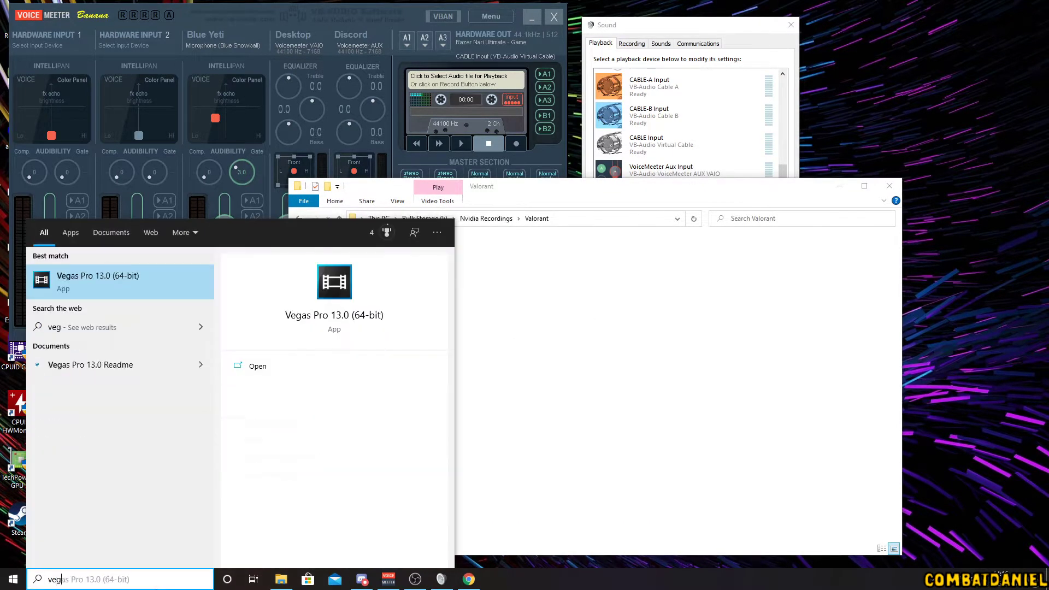
{"action": "key", "text": "Return"}
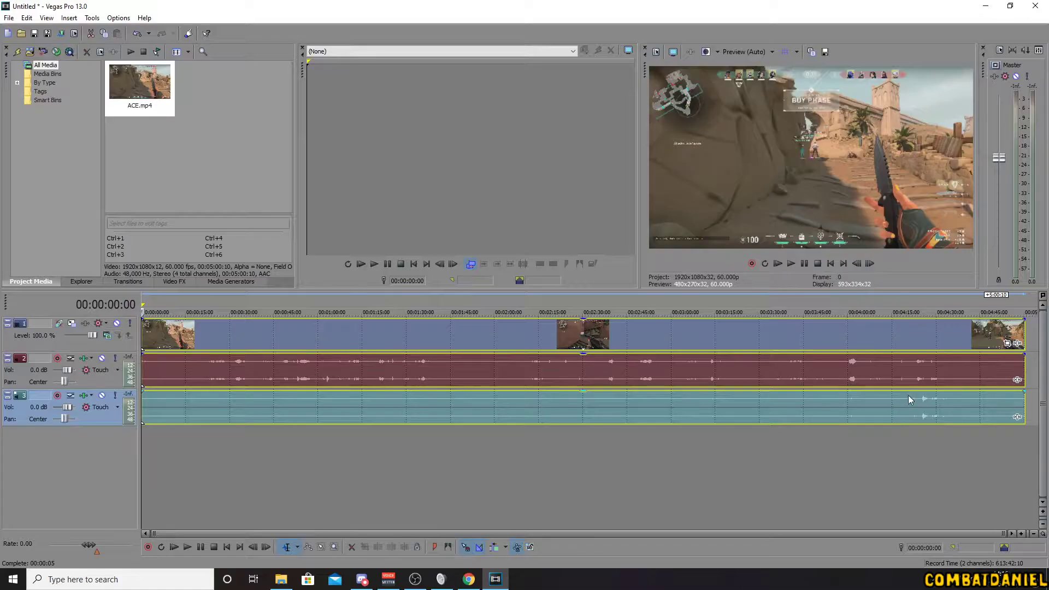
{"action": "left_click", "coordinate": [914, 400]}
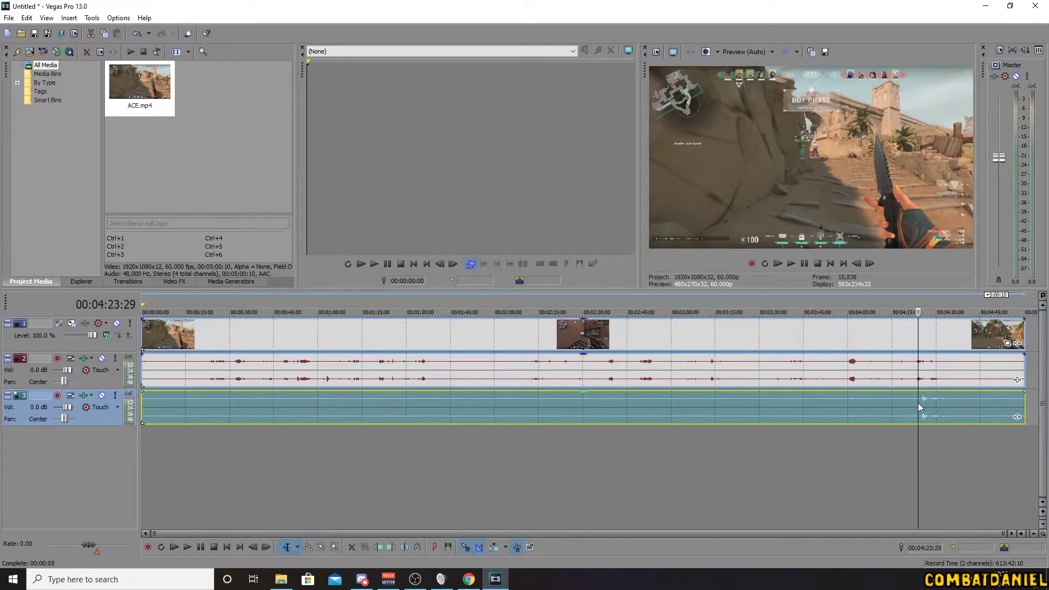
Mute audio track 2 and play from 4:23 to hear track 3 alone
{"action": "left_click", "coordinate": [102, 358]}
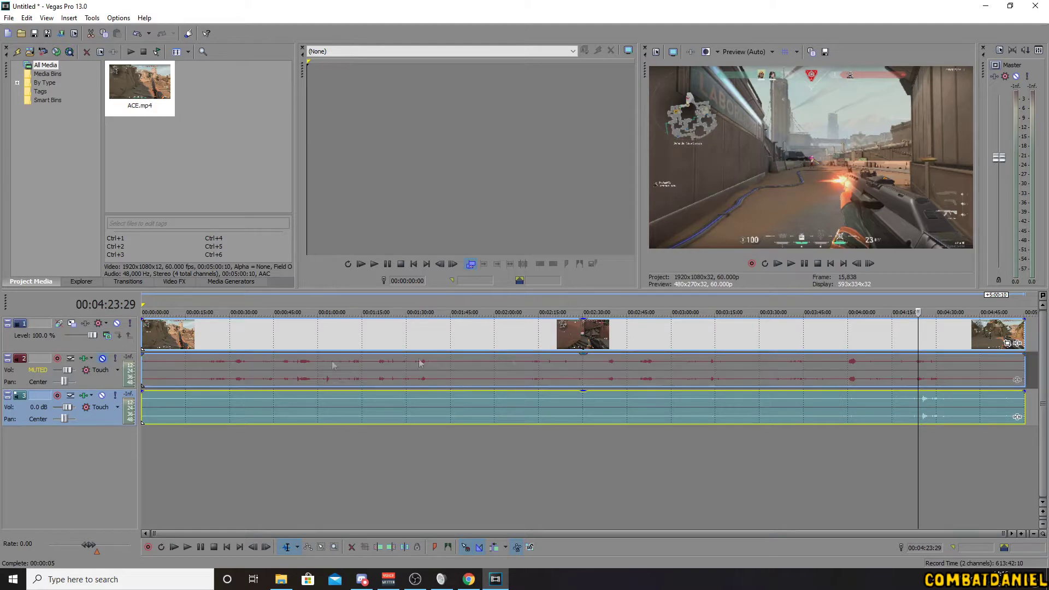
{"action": "left_click", "coordinate": [792, 264]}
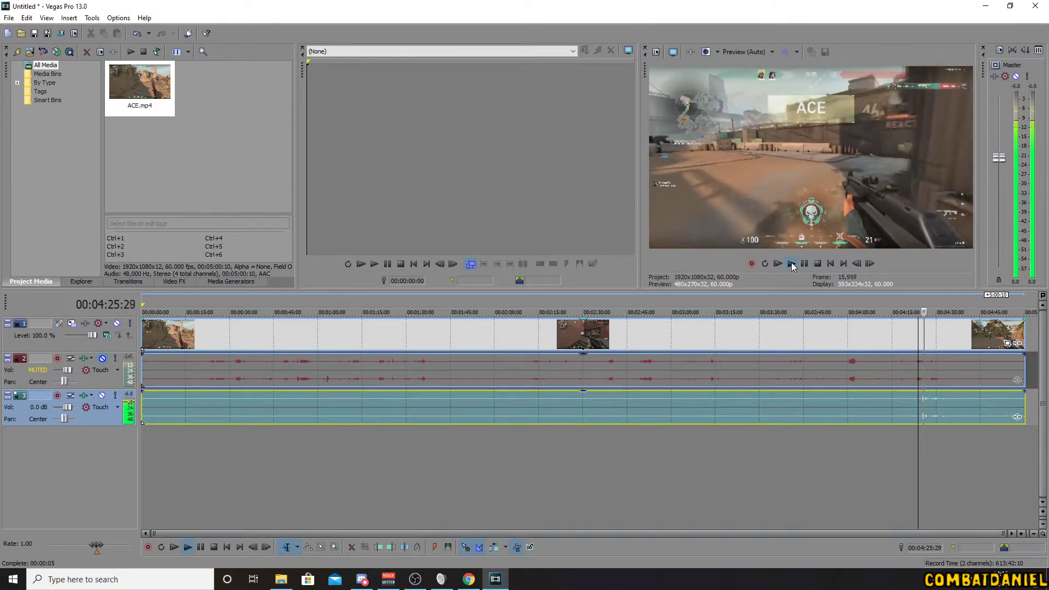
{"action": "left_click", "coordinate": [805, 264]}
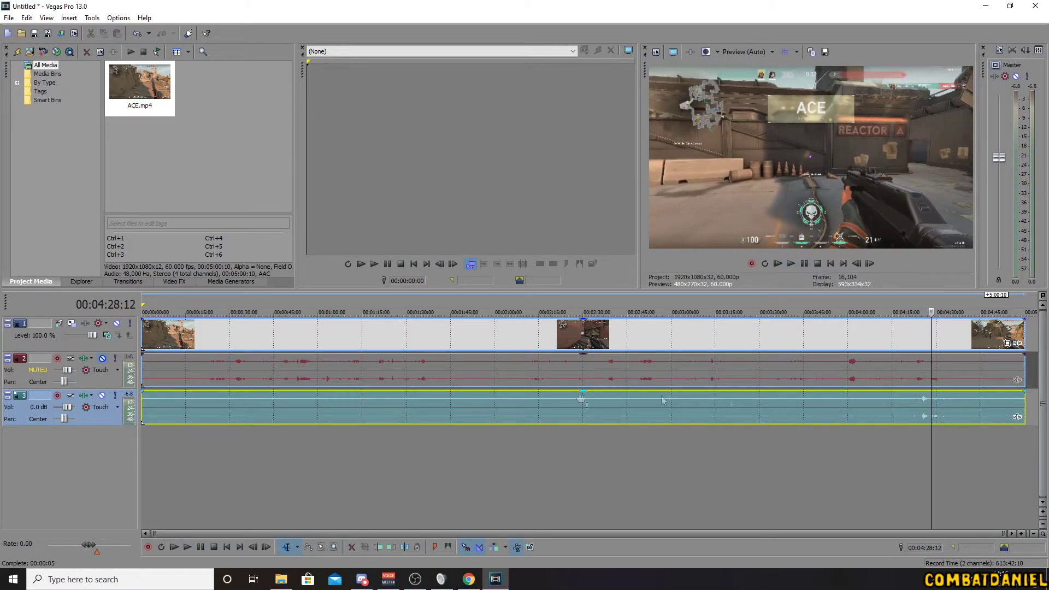
Mute track 3, unmute track 2, replay from 4:23, then minimize Vegas
{"action": "left_click", "coordinate": [101, 396]}
{"action": "left_click", "coordinate": [102, 358]}
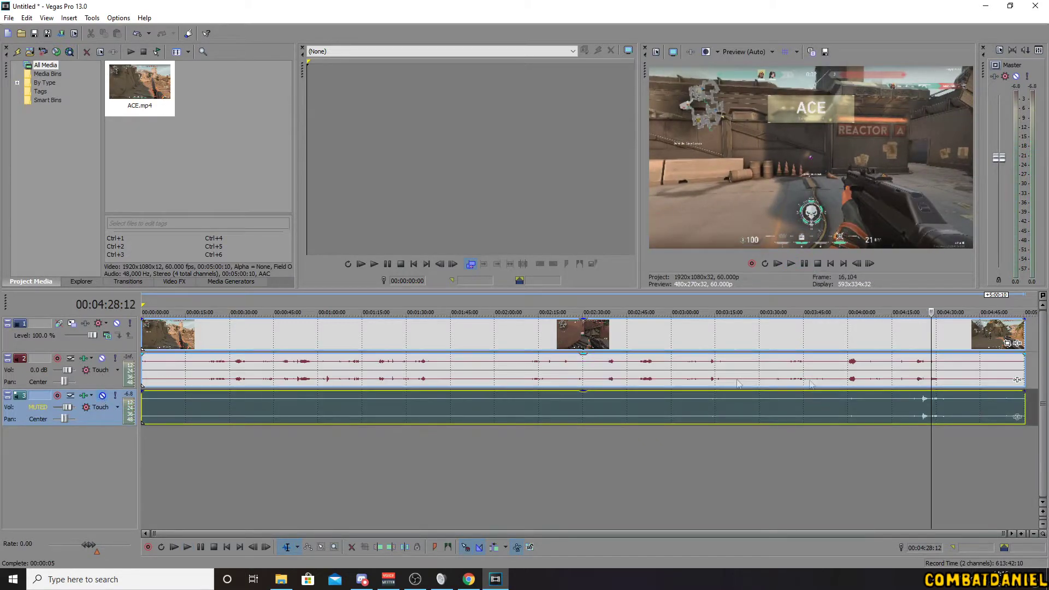
{"action": "left_click", "coordinate": [917, 375]}
{"action": "left_click", "coordinate": [792, 263]}
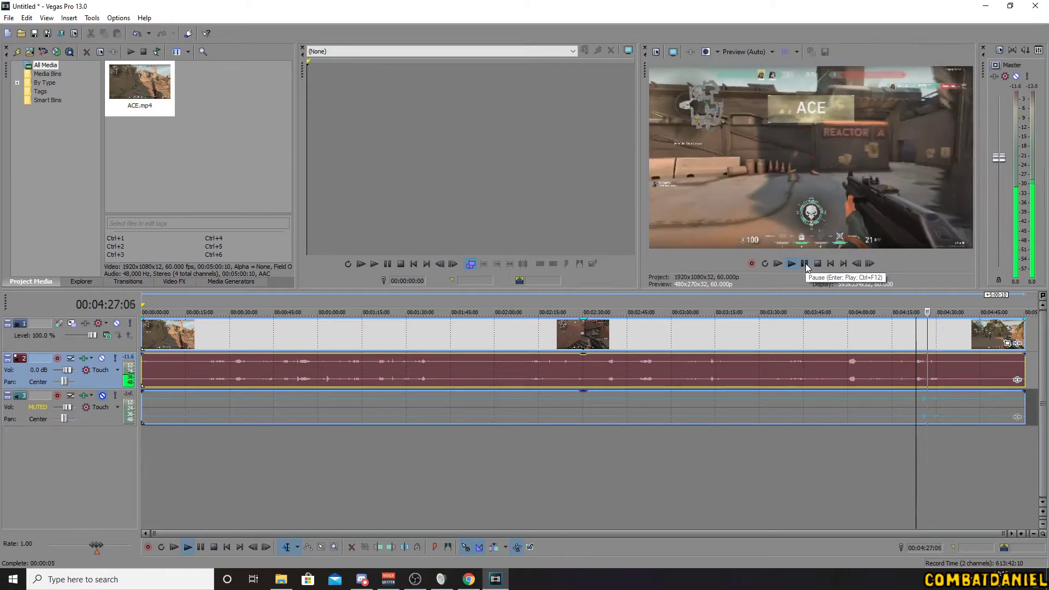
{"action": "left_click", "coordinate": [804, 264]}
{"action": "left_click", "coordinate": [985, 6]}
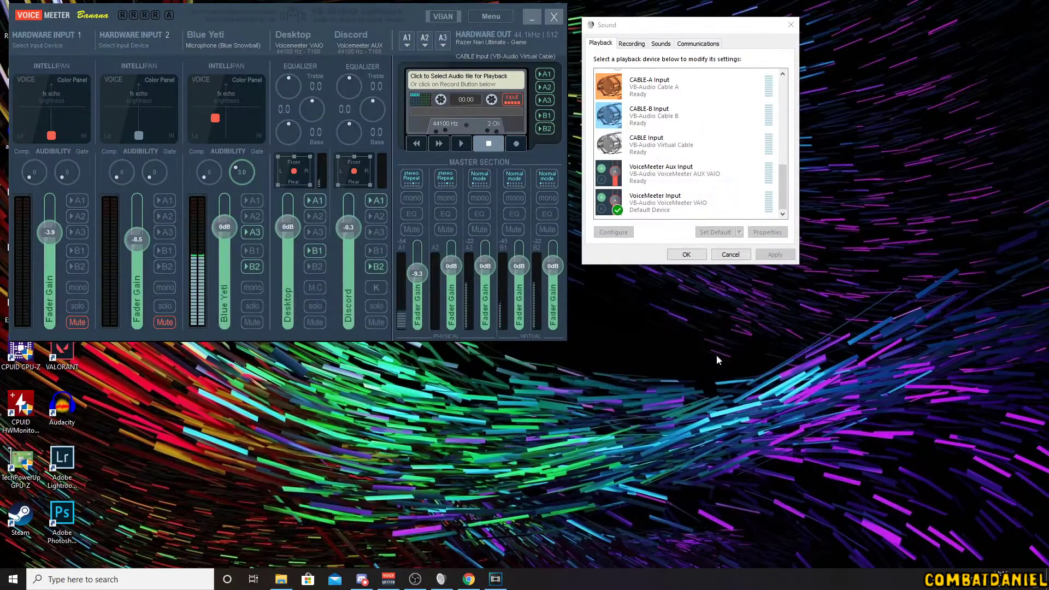
{"action": "key", "text": "alt+z"}
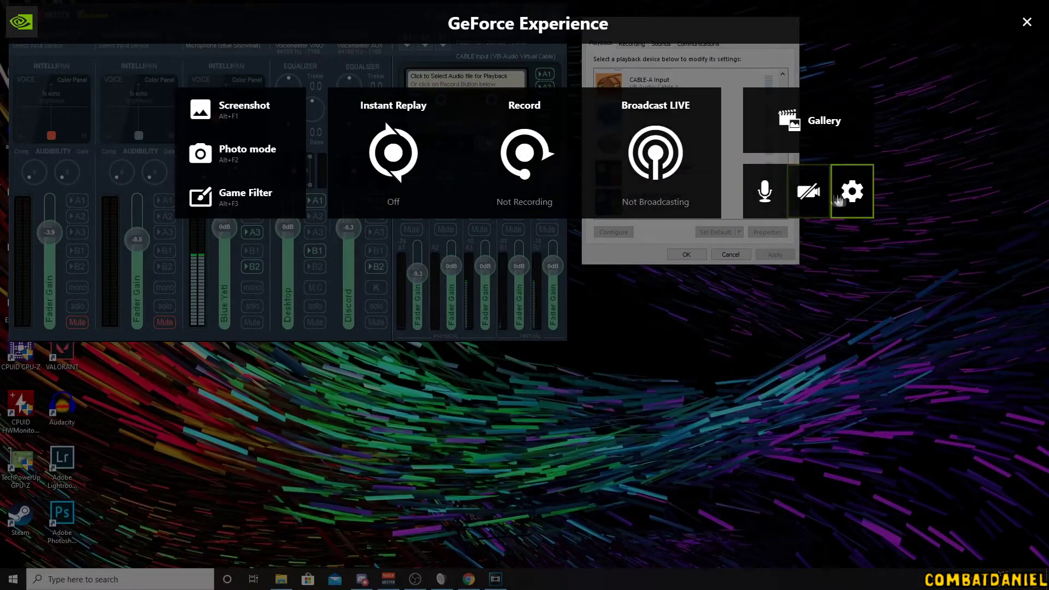
{"action": "left_click", "coordinate": [851, 190]}
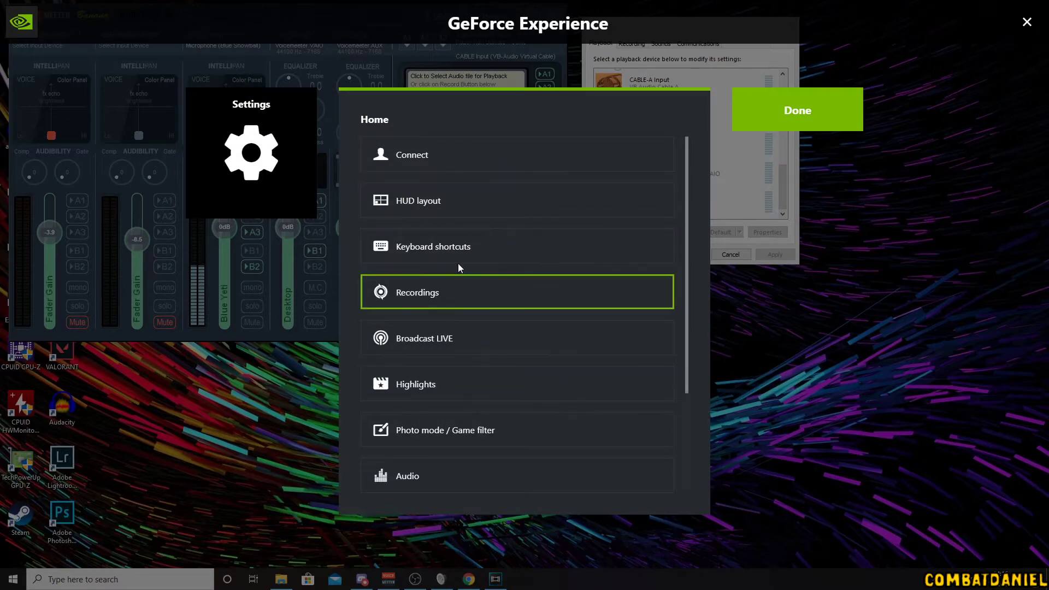
{"action": "left_click", "coordinate": [436, 471]}
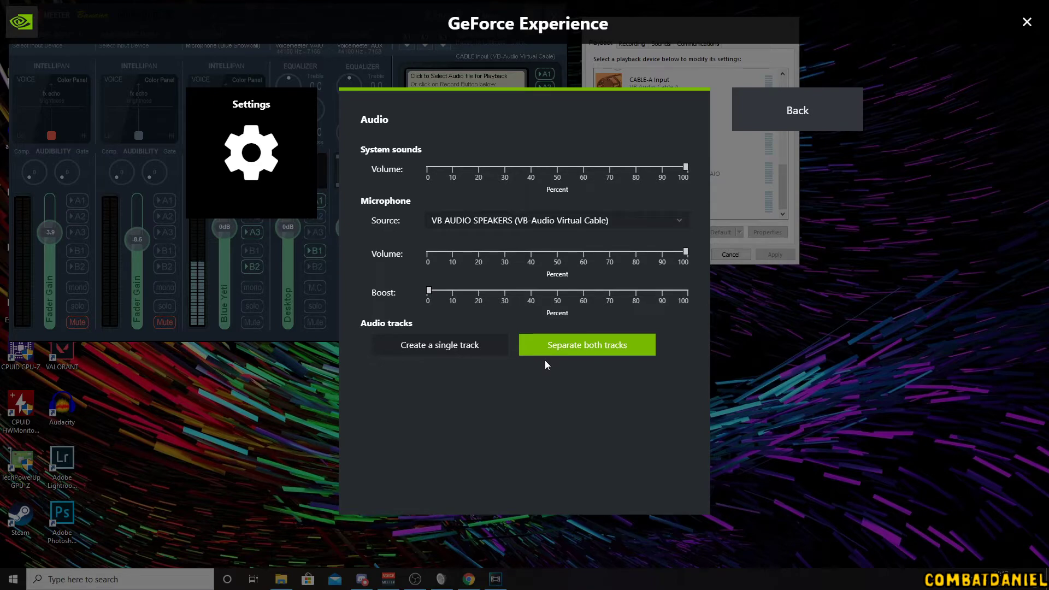
{"action": "left_click", "coordinate": [847, 127]}
{"action": "left_click", "coordinate": [846, 121]}
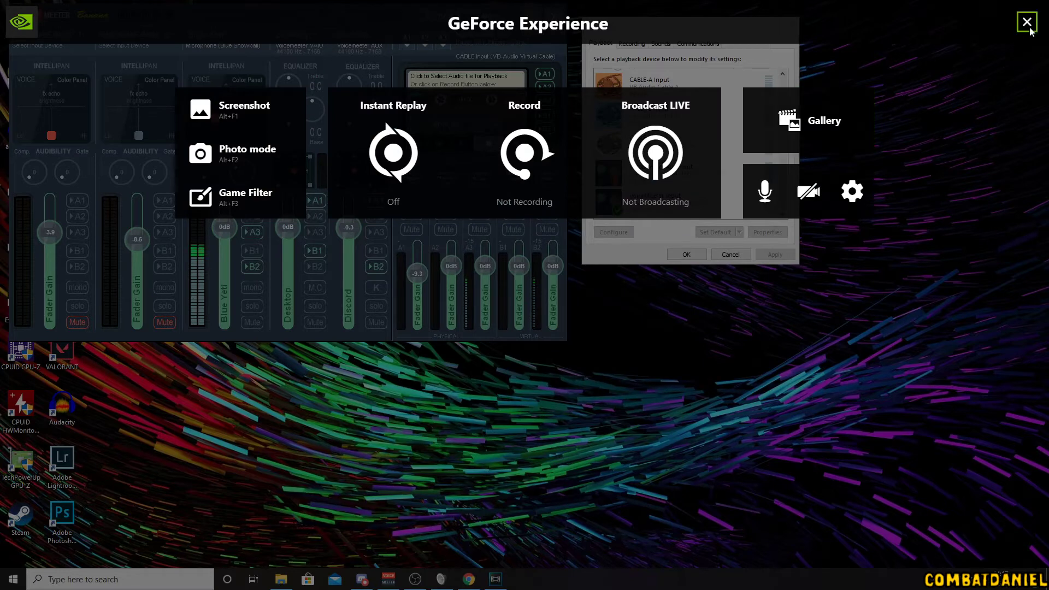
{"action": "key", "text": "alt+z"}
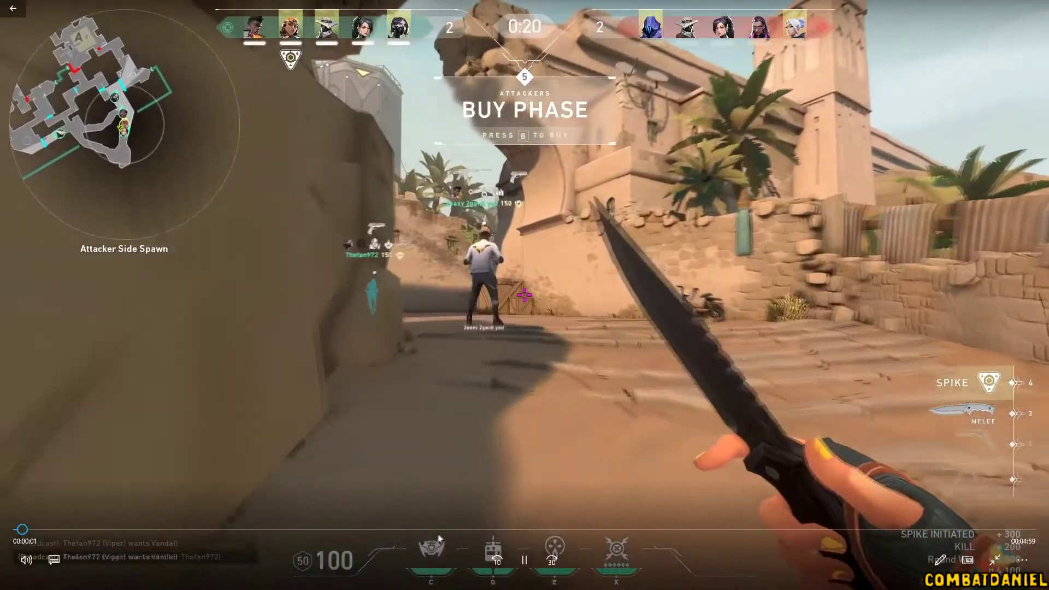
Preview the ACE clip at about 0:59 and 2:37, then leave Films & TV with Win+D
{"action": "left_click", "coordinate": [437, 529]}
{"action": "left_click", "coordinate": [549, 529]}
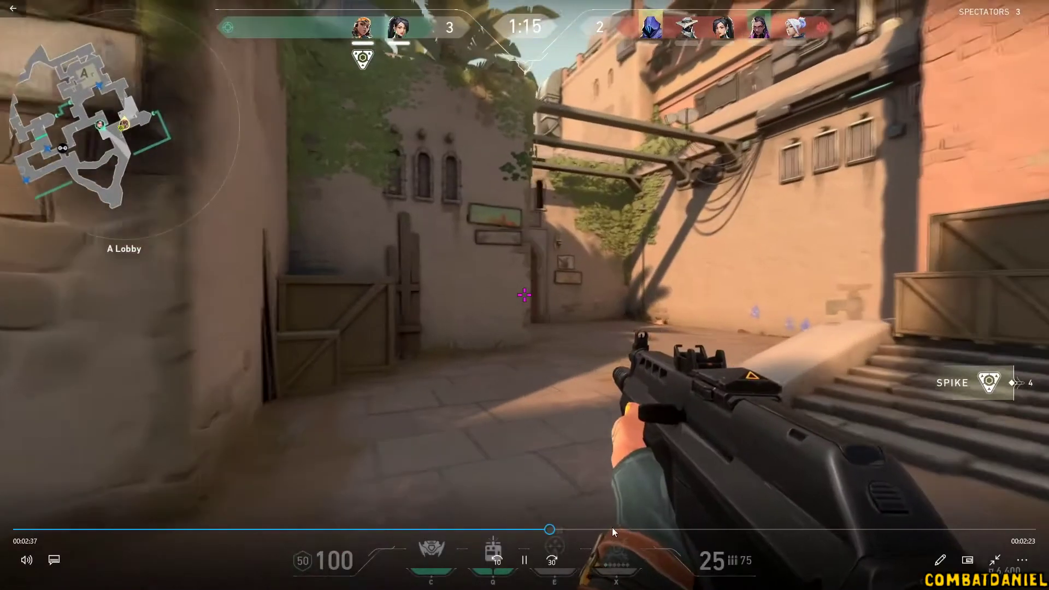
{"action": "key", "text": "super+d"}
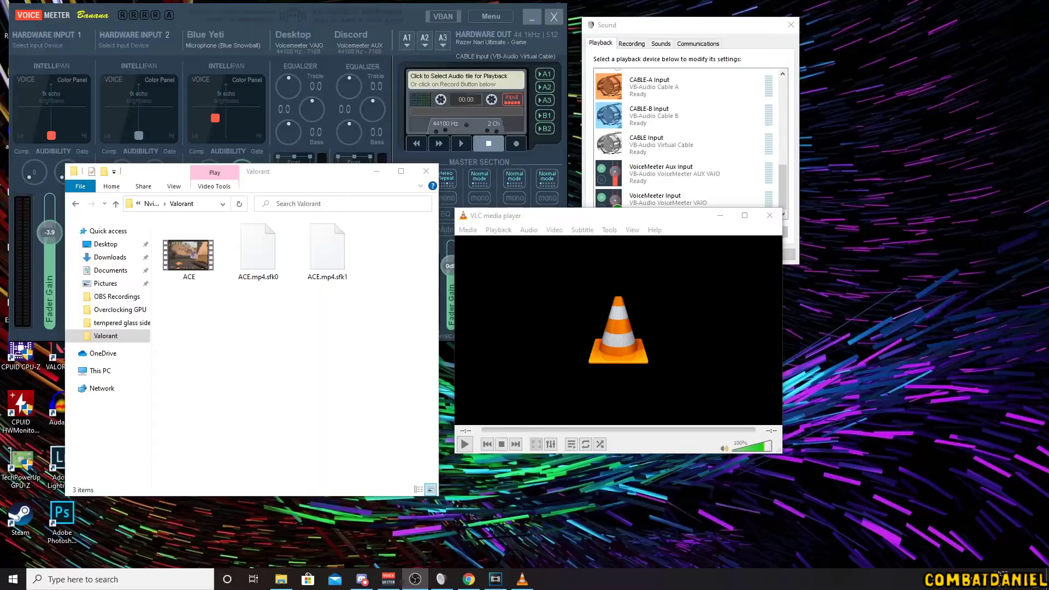
{"action": "right_click", "coordinate": [194, 263]}
{"action": "mouse_move", "coordinate": [234, 322]}
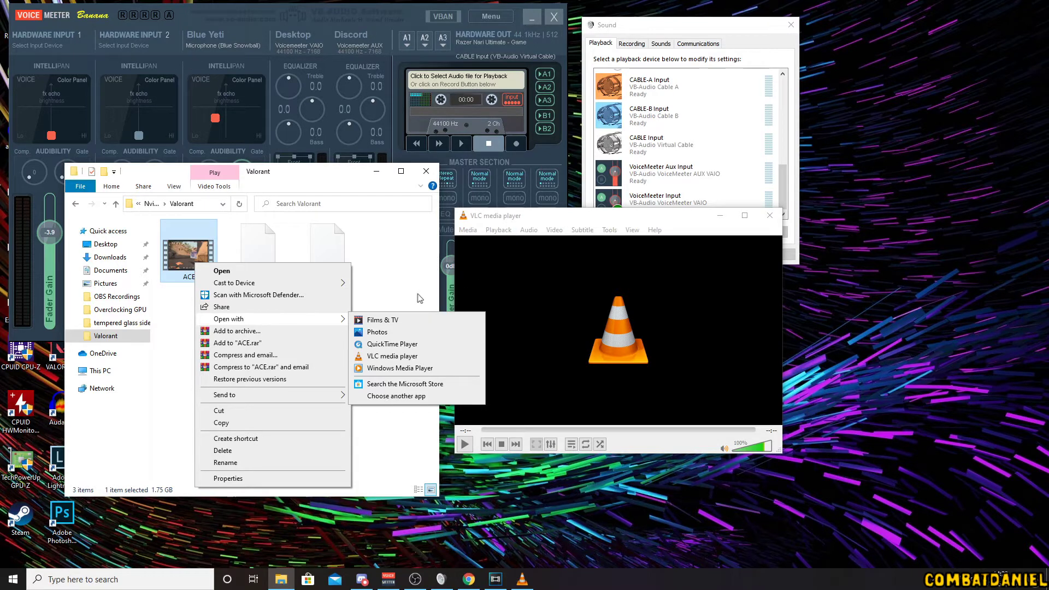
{"action": "left_click", "coordinate": [392, 356]}
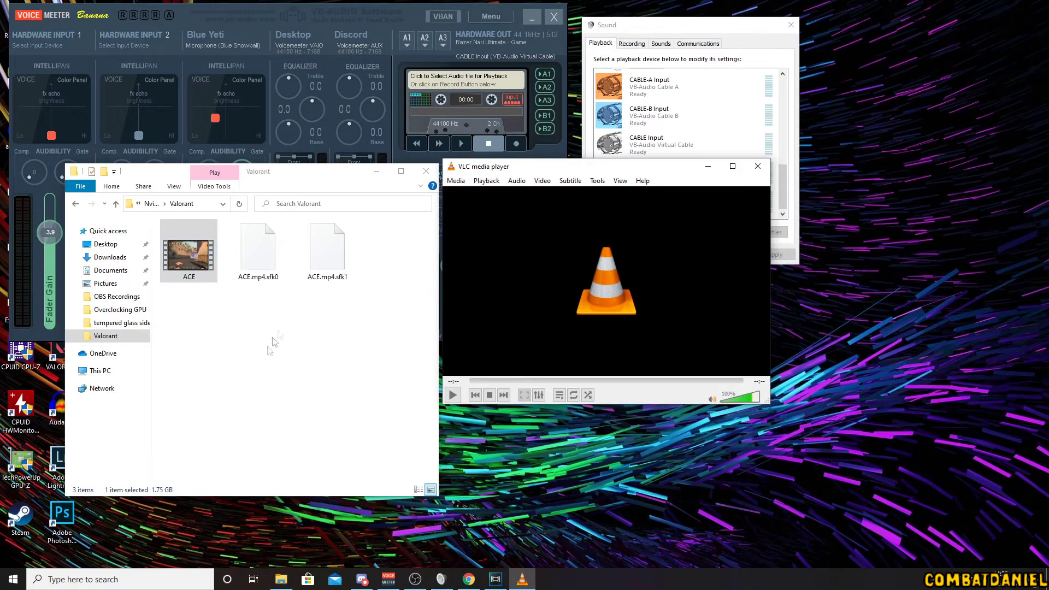
{"action": "right_click", "coordinate": [203, 260]}
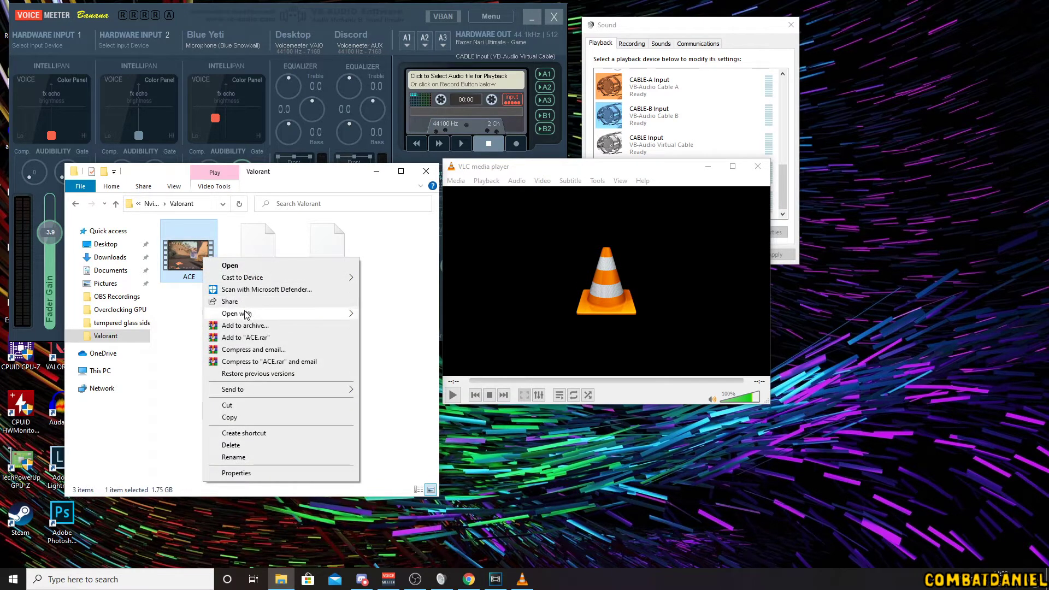
{"action": "mouse_move", "coordinate": [322, 317]}
{"action": "left_click", "coordinate": [404, 351]}
{"action": "left_click_drag", "start_coordinate": [786, 170], "coordinate": [525, 1]}
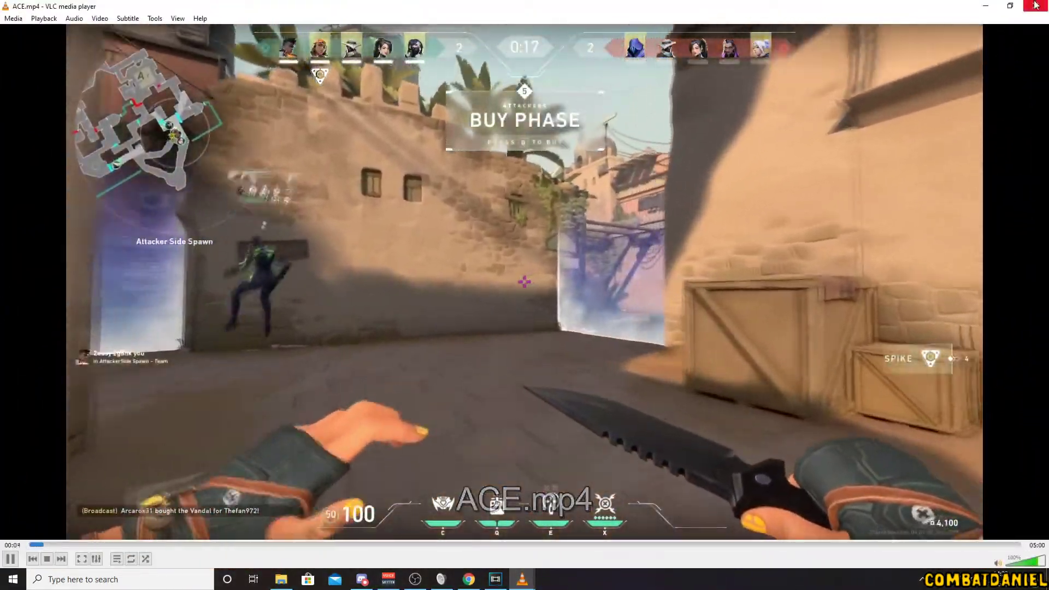
{"action": "left_click", "coordinate": [1035, 6]}
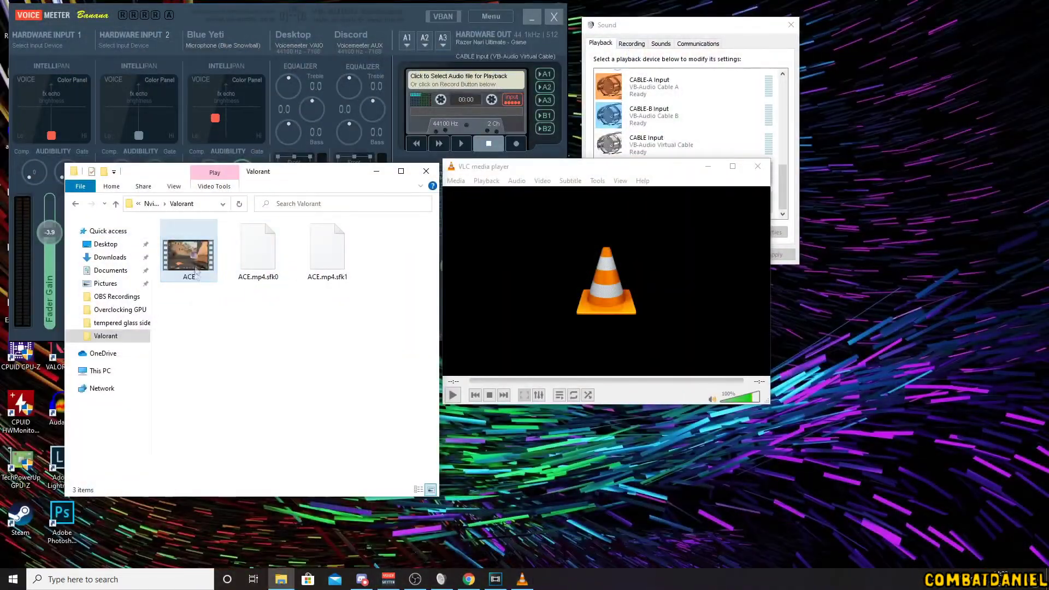
In ACE's Properties, change the .mp4 opener to VLC media player and apply
{"action": "right_click", "coordinate": [193, 284]}
{"action": "left_click", "coordinate": [227, 478]}
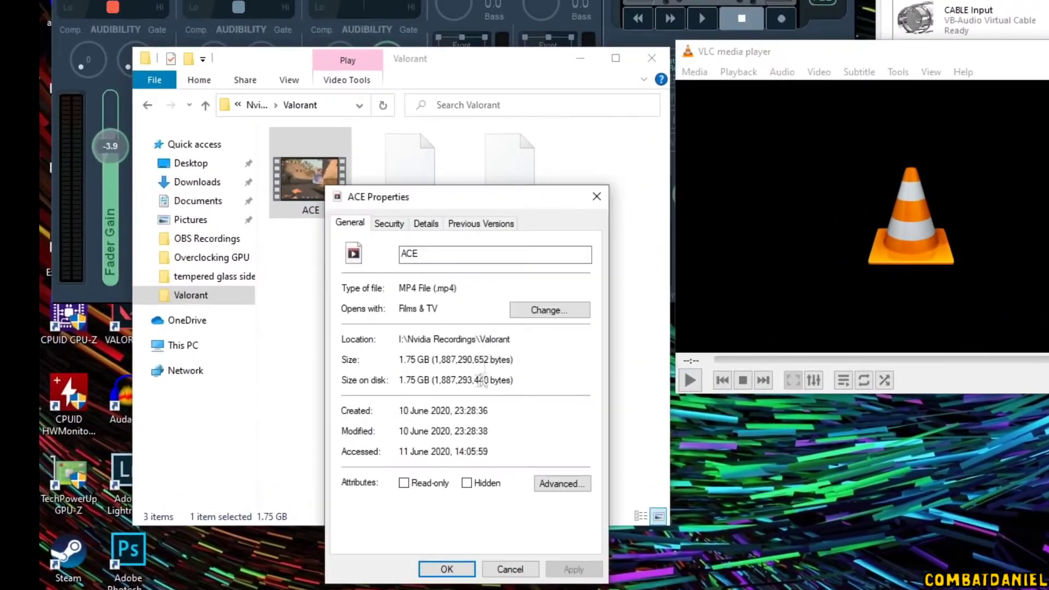
{"action": "left_click_drag", "start_coordinate": [506, 202], "coordinate": [663, 110]}
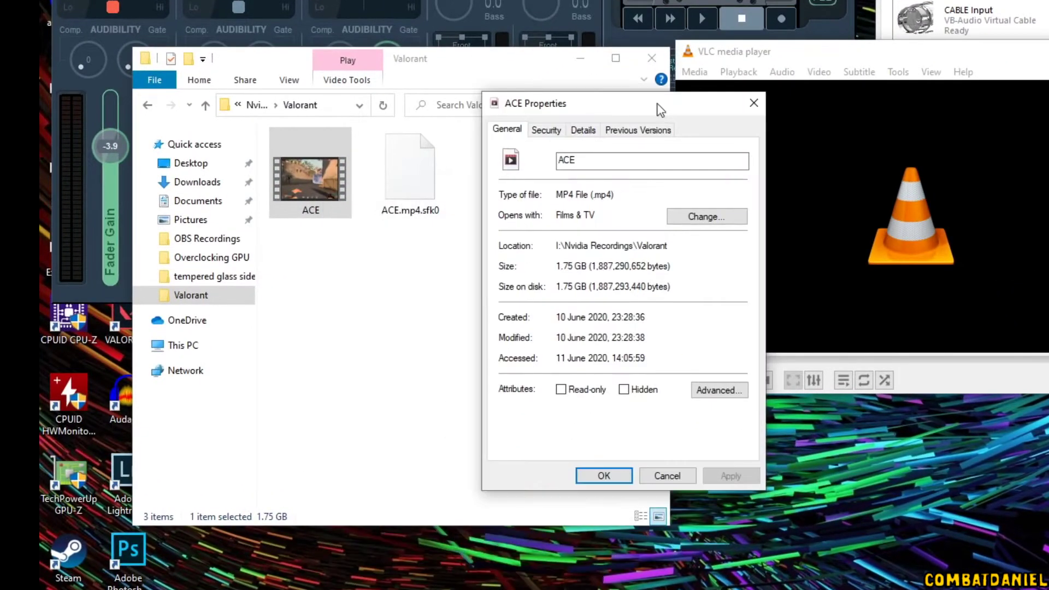
{"action": "left_click", "coordinate": [714, 217]}
{"action": "left_click", "coordinate": [709, 217]}
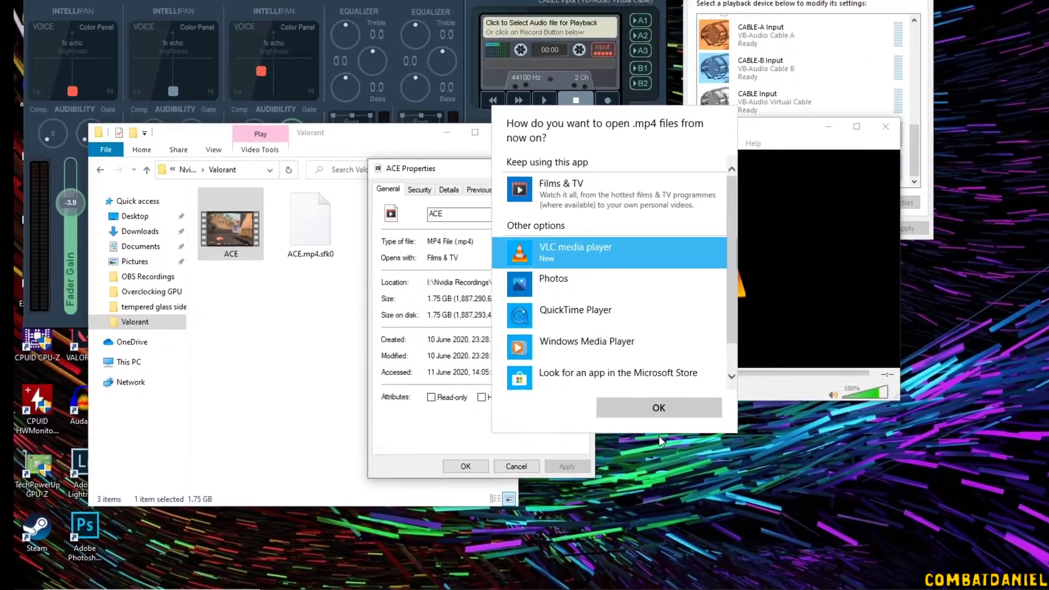
{"action": "left_click", "coordinate": [660, 409]}
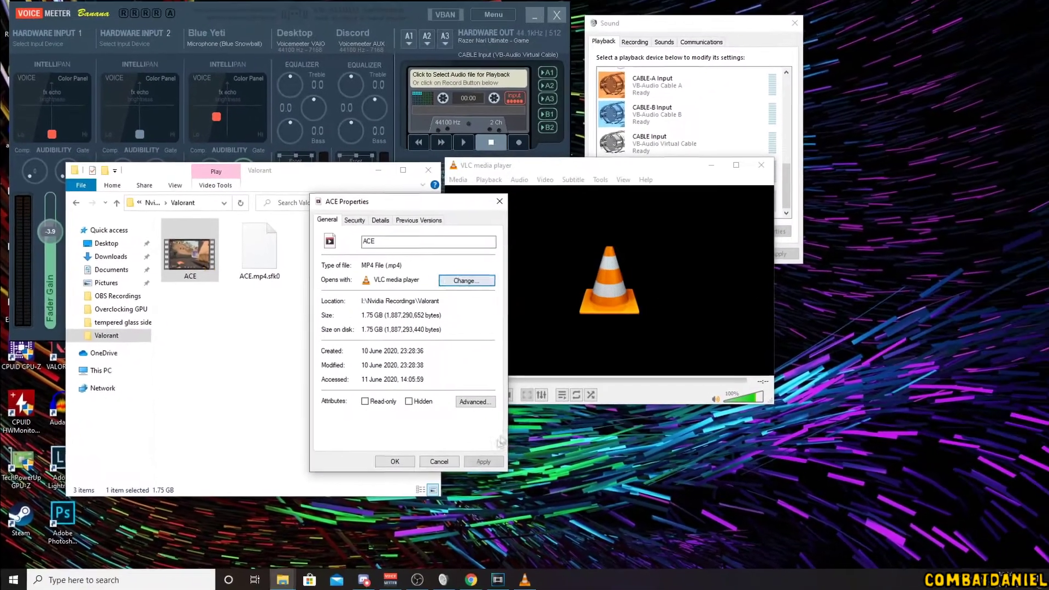
{"action": "left_click", "coordinate": [477, 462]}
{"action": "left_click", "coordinate": [393, 461]}
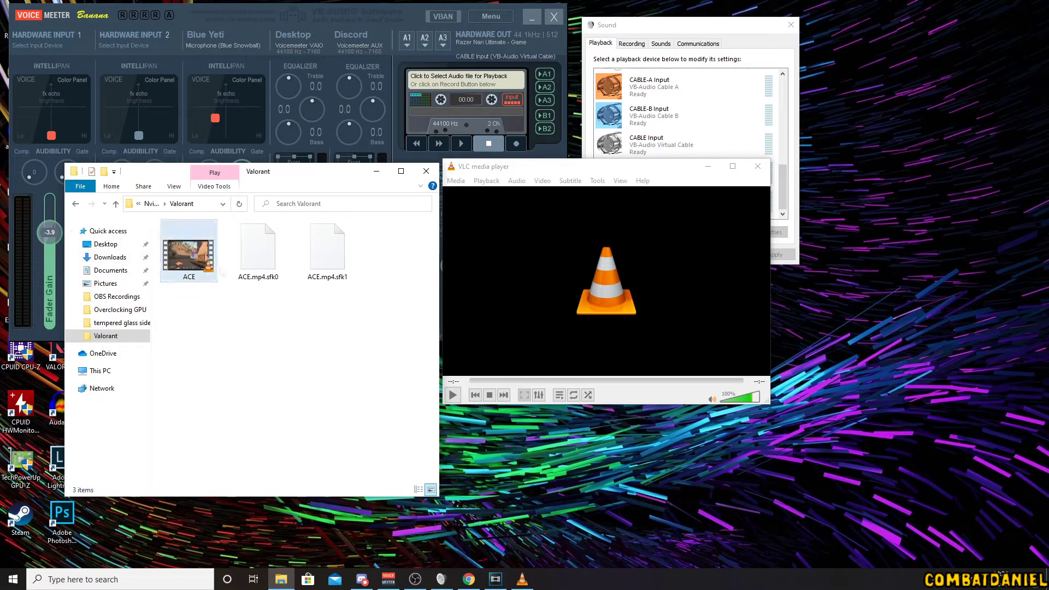
Test by opening ACE in VLC, then close both VLC windows
{"action": "double_click", "coordinate": [192, 255]}
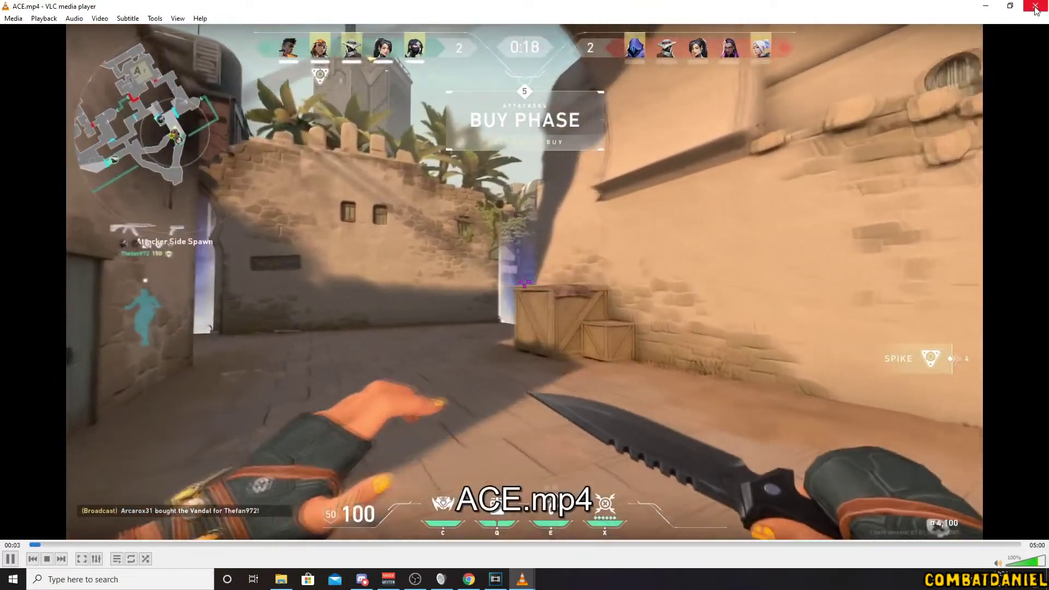
{"action": "left_click", "coordinate": [1036, 10]}
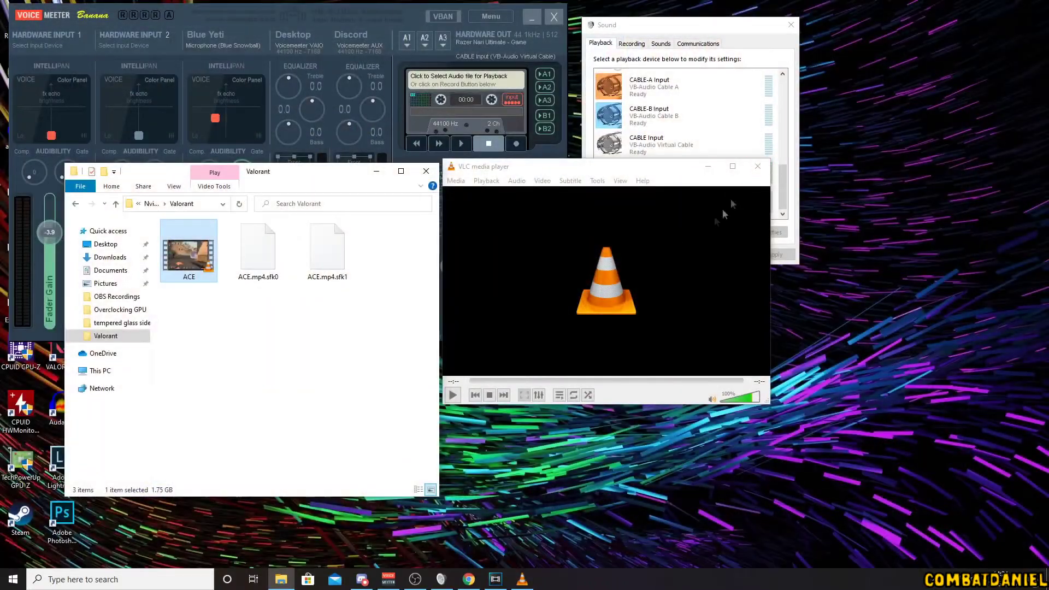
{"action": "left_click", "coordinate": [758, 167]}
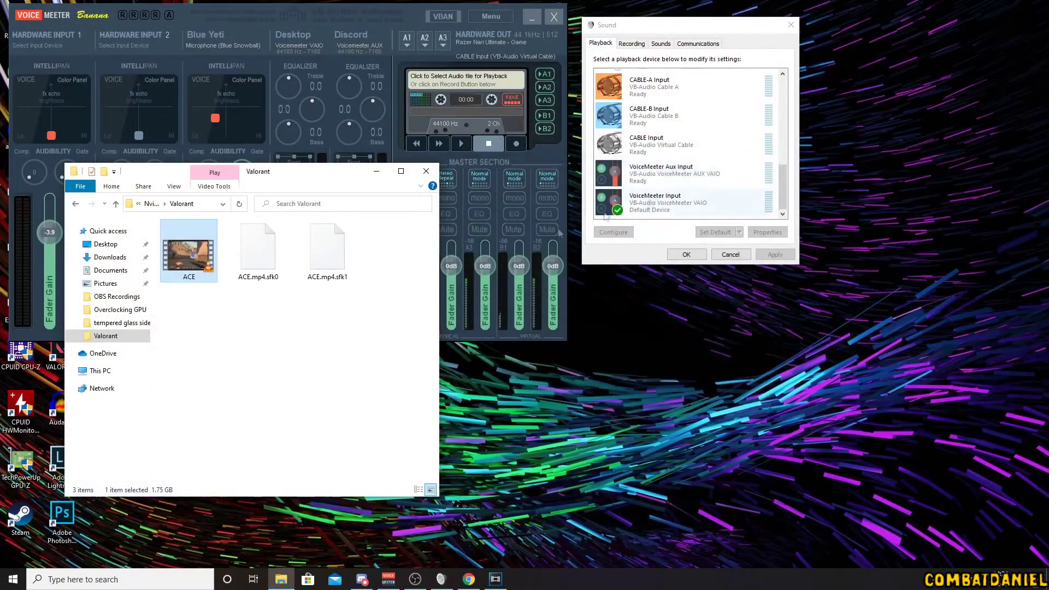
Reopen ACE's Properties to confirm VLC and view the .mp4 app choices
{"action": "right_click", "coordinate": [194, 253]}
{"action": "left_click", "coordinate": [226, 492]}
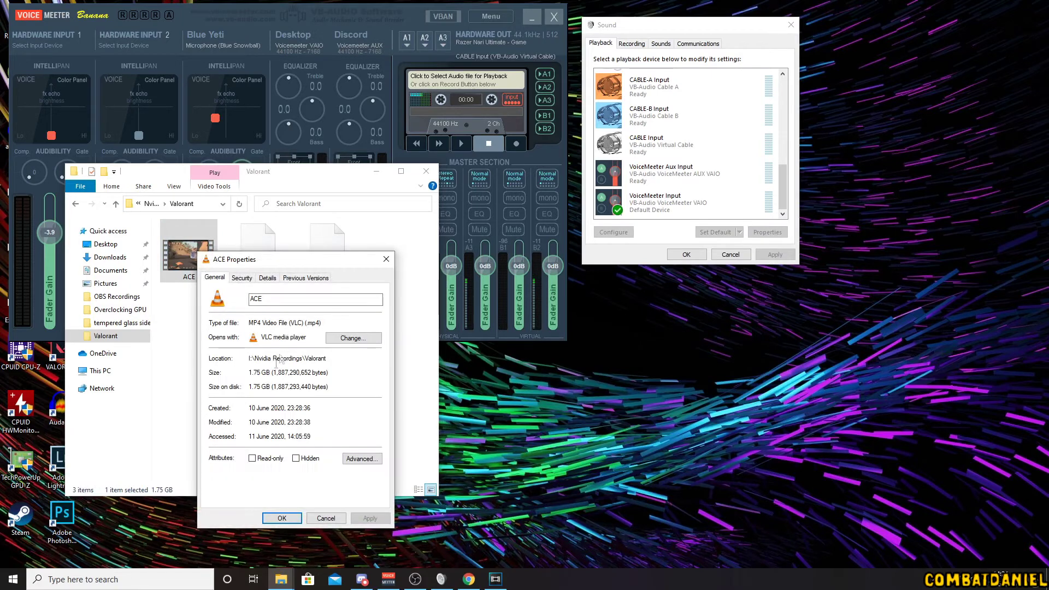
{"action": "left_click", "coordinate": [353, 337]}
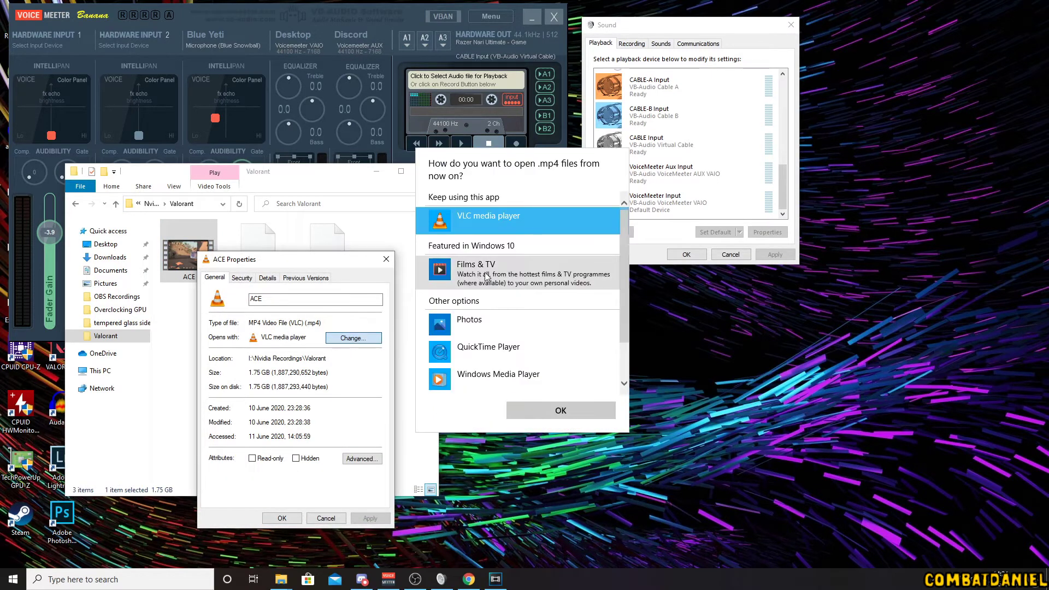